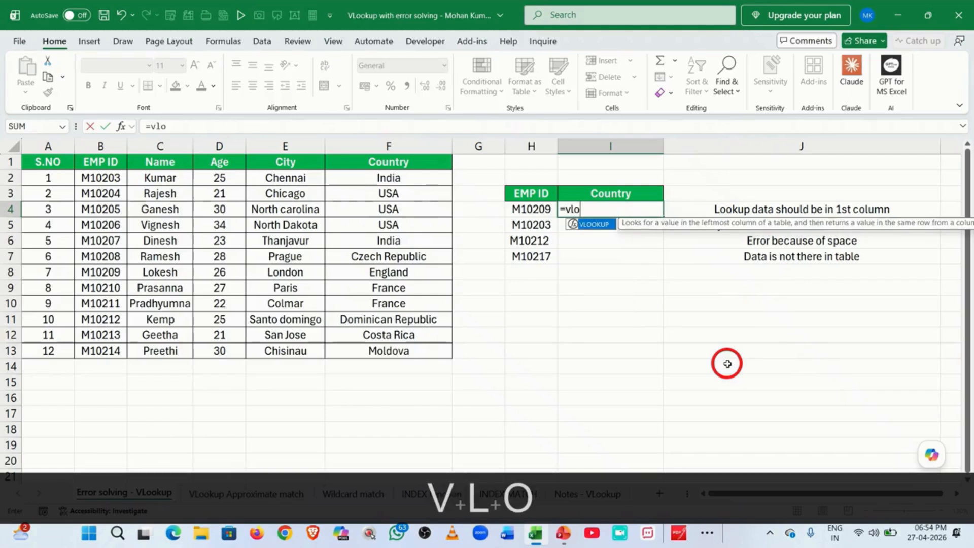
# Try to look up the EMP ID in I4 with =VLOOKUP(H4,A2:F13,5,FALSE).
pyautogui.press('Tab')
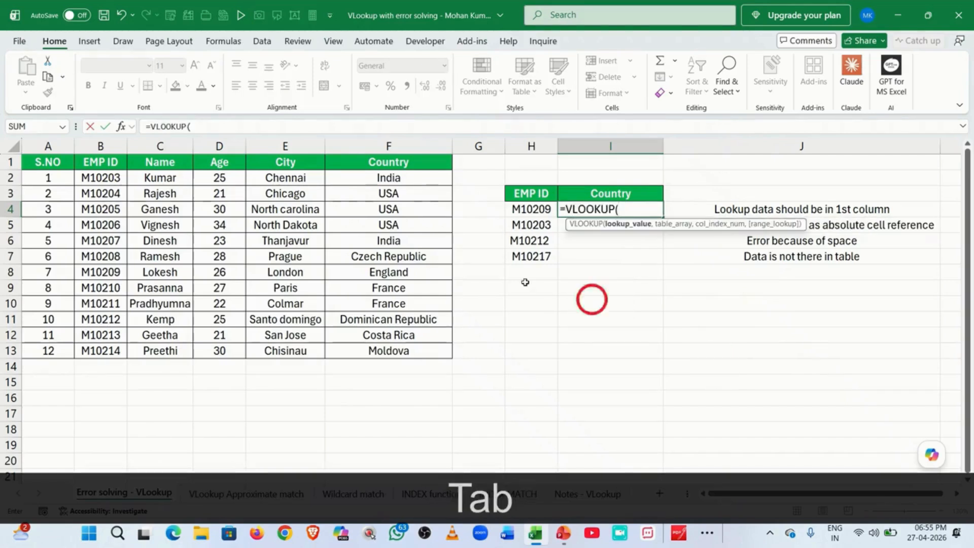
pyautogui.click(517, 210)
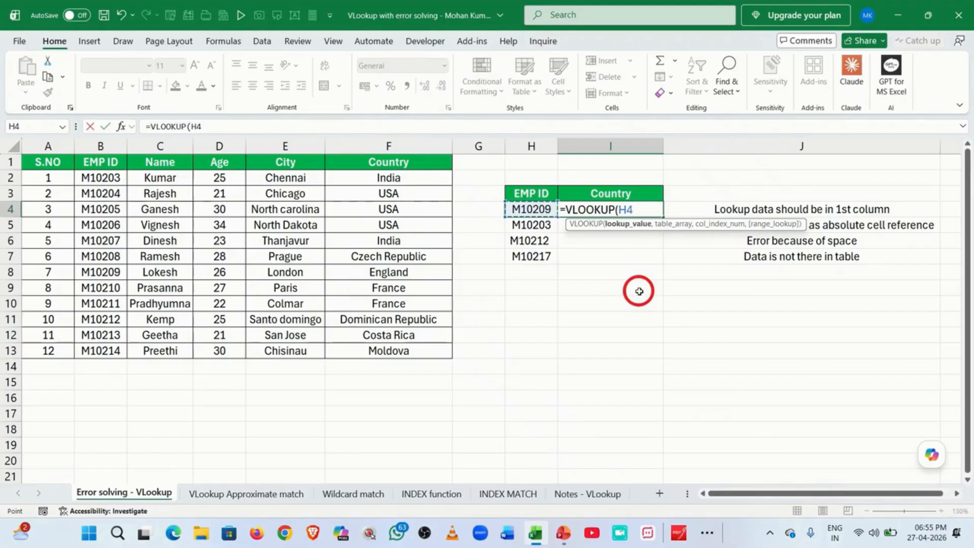
pyautogui.write(',')
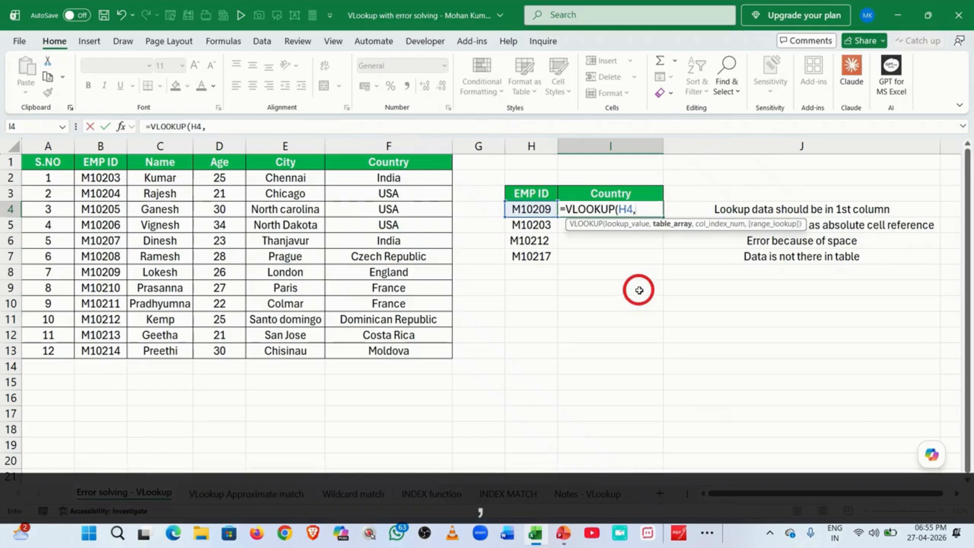
pyautogui.click(50, 181)
pyautogui.moveTo(66, 193); pyautogui.dragTo(431, 350)
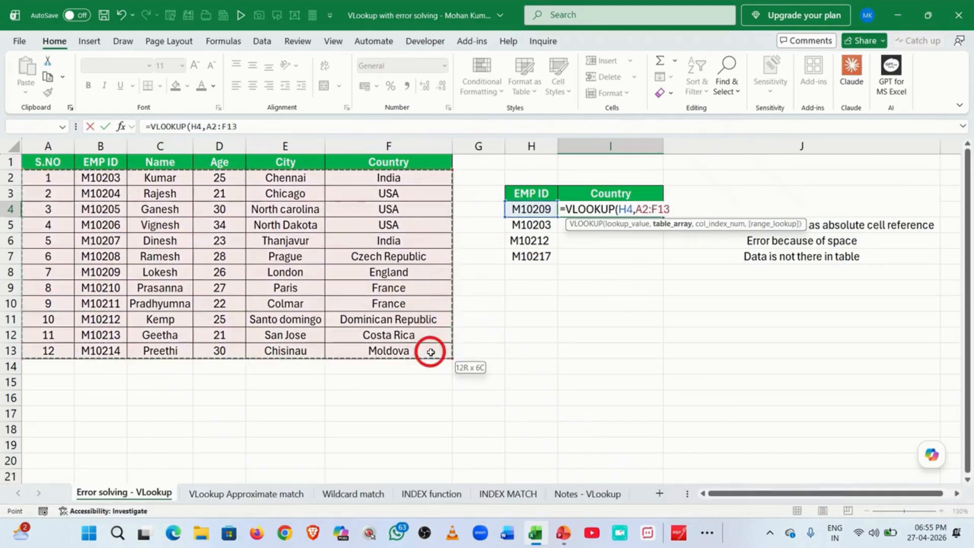
pyautogui.write(',')
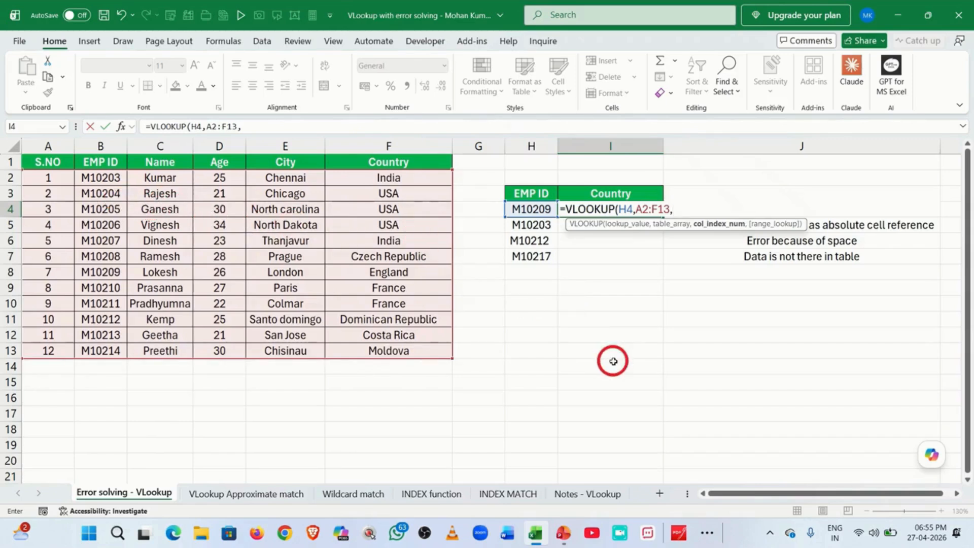
pyautogui.write('5,')
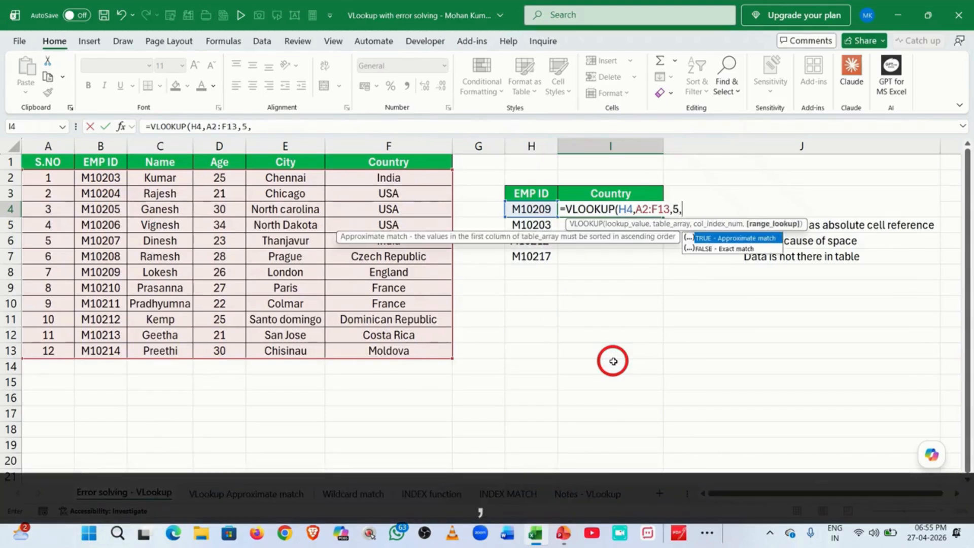
pyautogui.press('Down')
pyautogui.press('Tab')
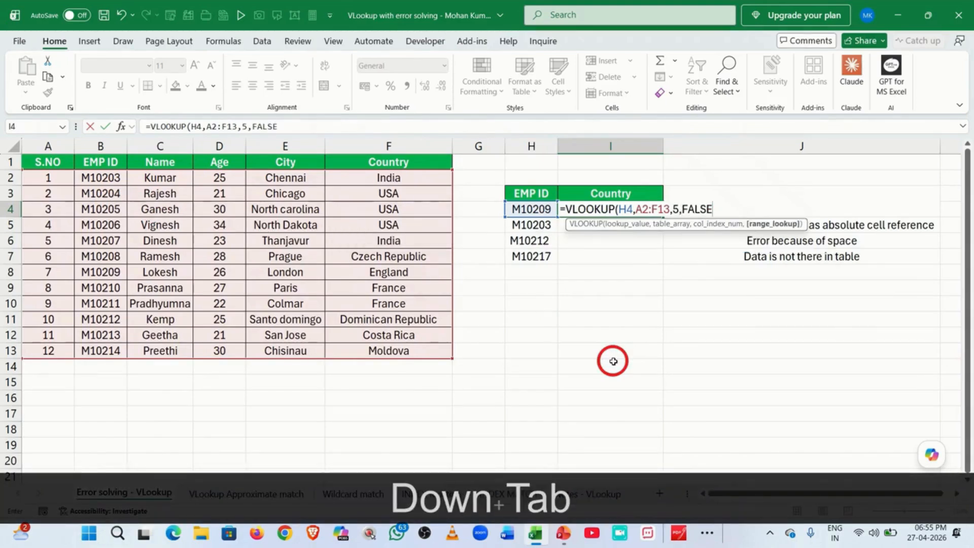
pyautogui.write(')')
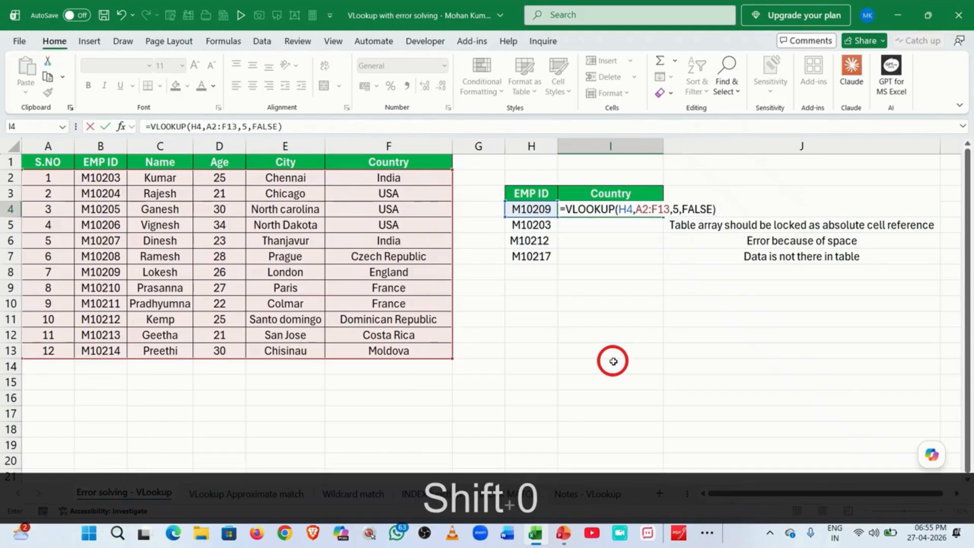
pyautogui.press('Return')
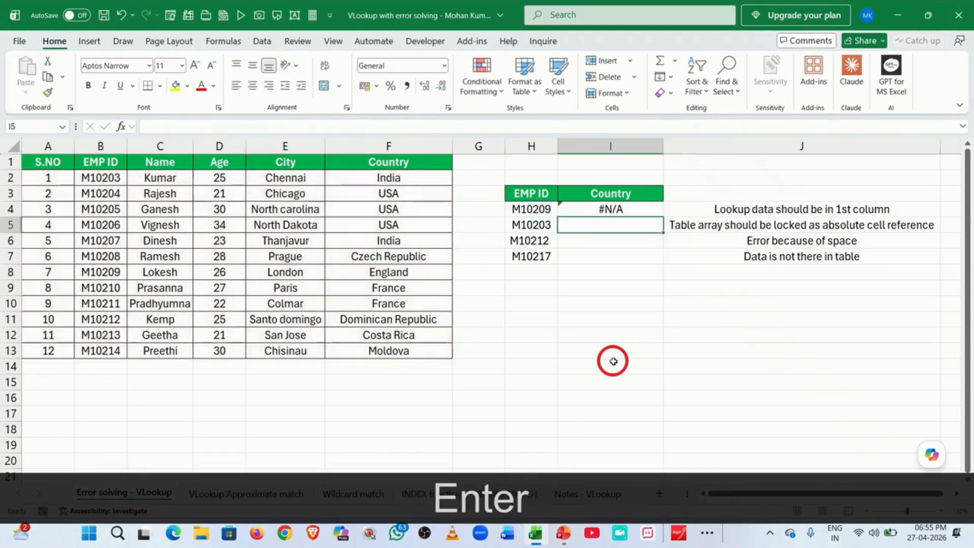
# Review the VLOOKUP formula in I4 and clear the cell.
pyautogui.doubleClick(617, 213)
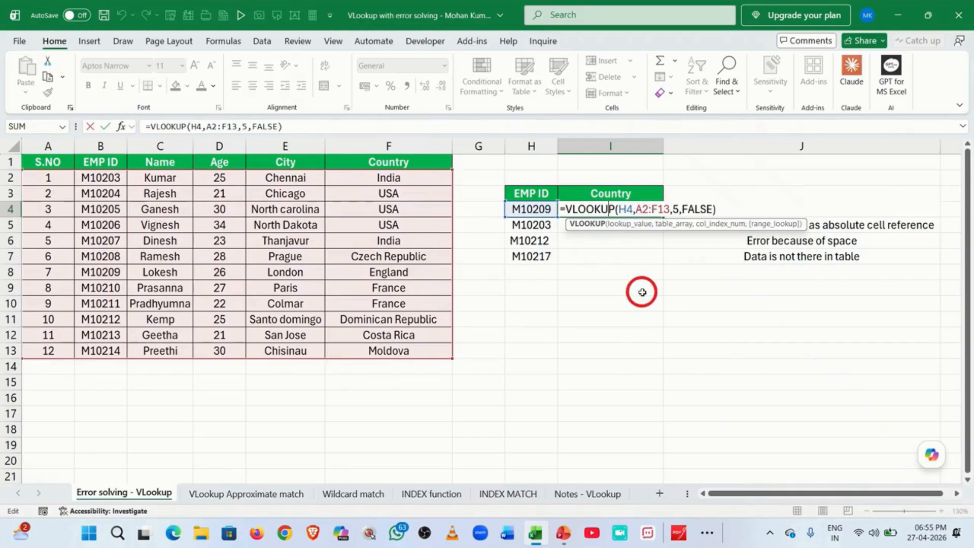
pyautogui.press('Return')
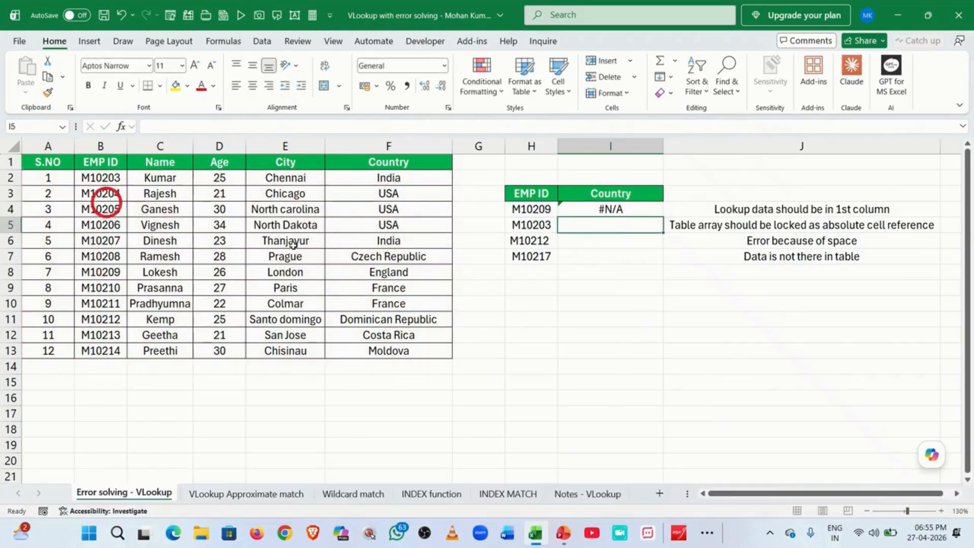
pyautogui.click(627, 209)
pyautogui.press('Delete')
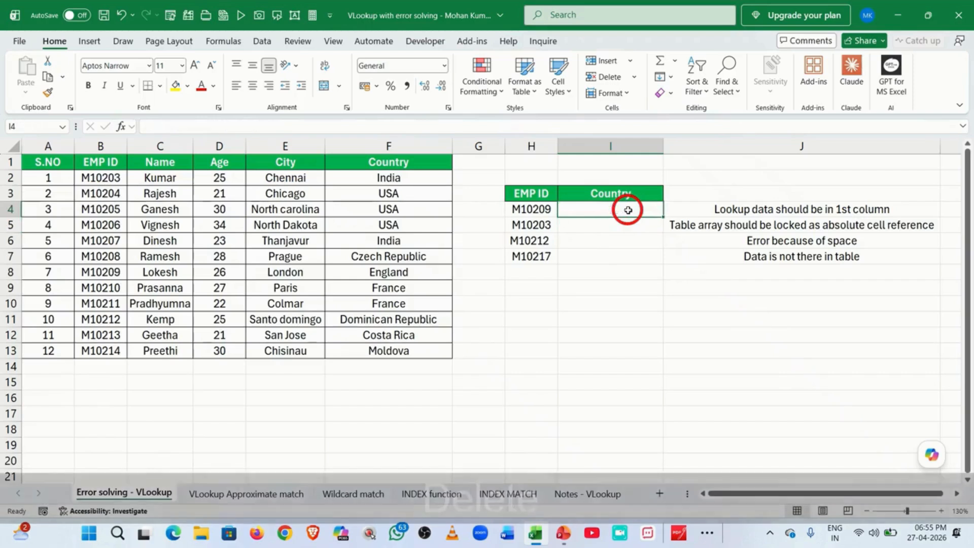
# Enter =VLOOKUP(H4,B2:F13,4,FALSE) in I4 so the table array starts at the EMP ID column, previewing its result before committing.
pyautogui.write('=vl')
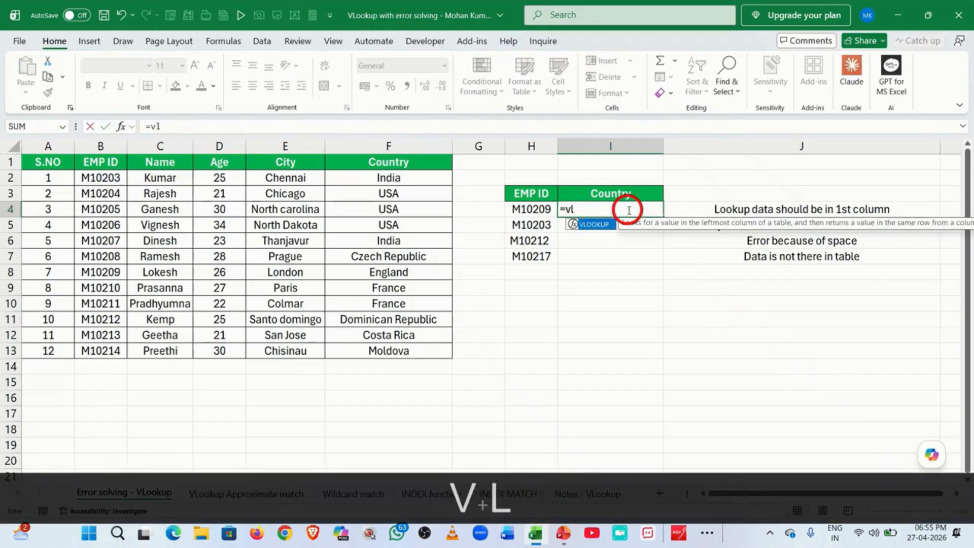
pyautogui.press('Tab')
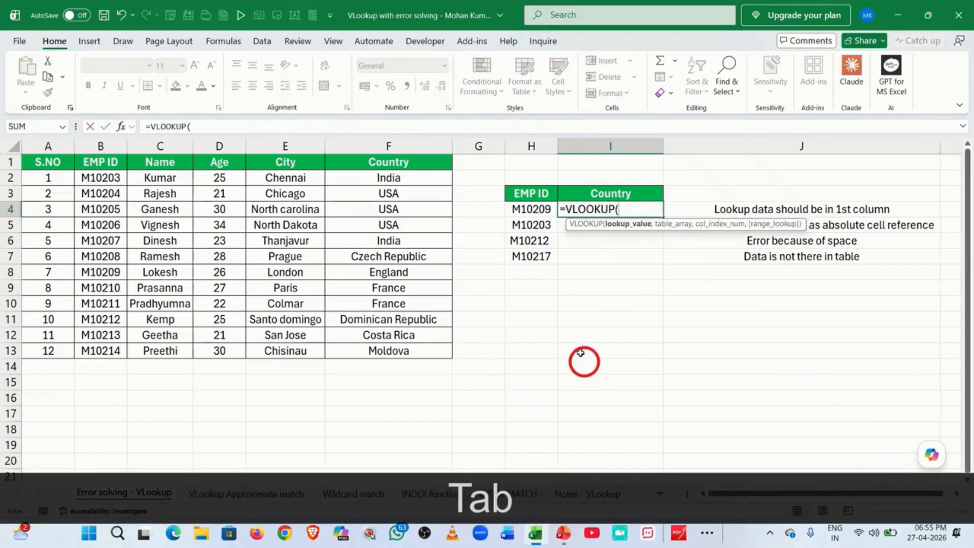
pyautogui.click(517, 208)
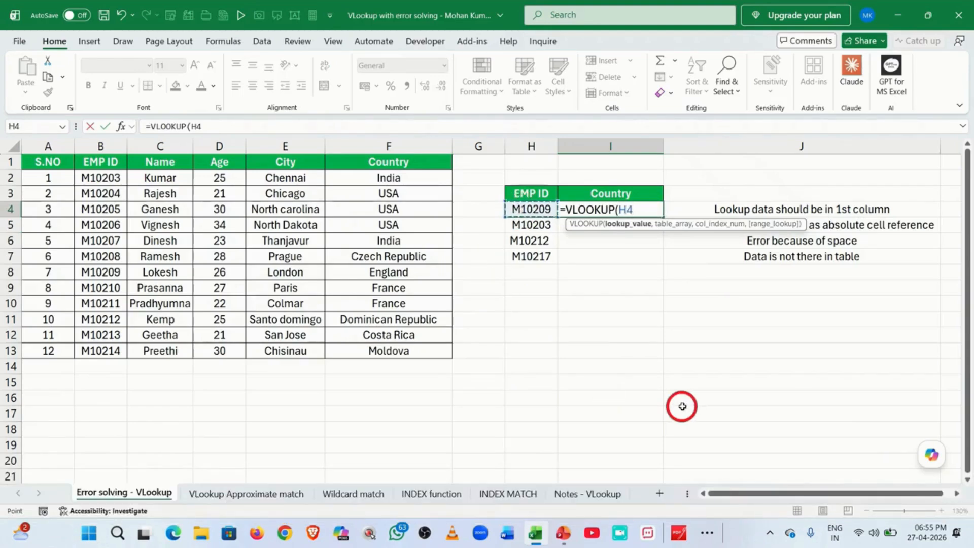
pyautogui.write(',')
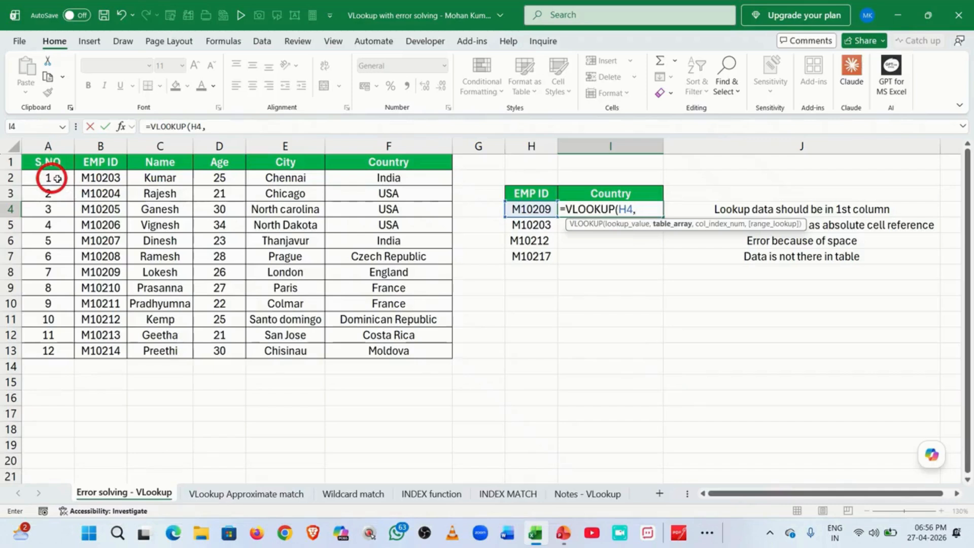
pyautogui.moveTo(93, 178); pyautogui.dragTo(398, 352)
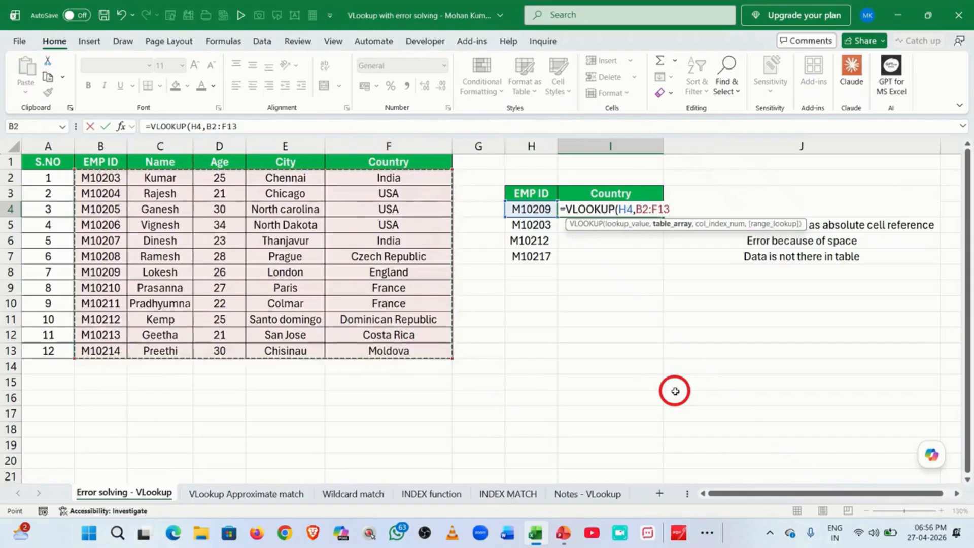
pyautogui.write(',')
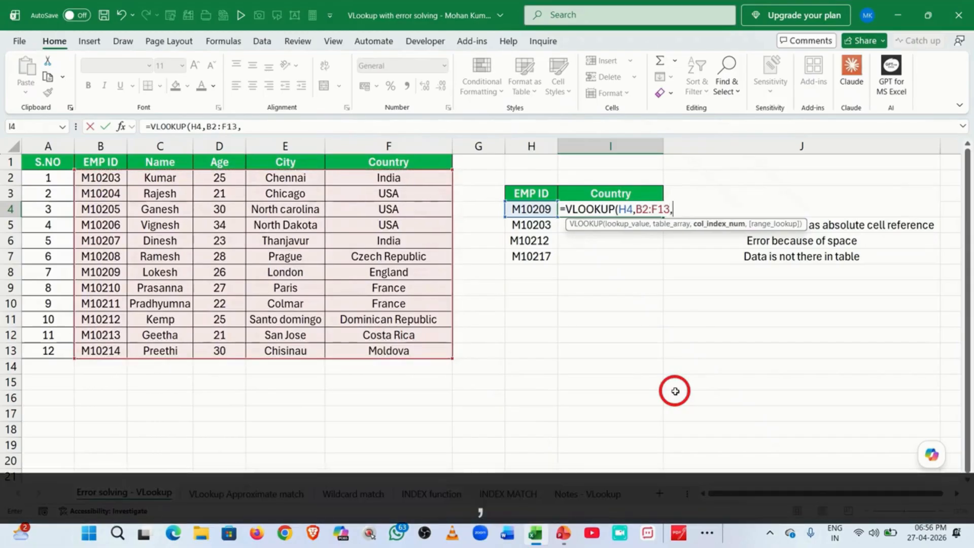
pyautogui.write('4')
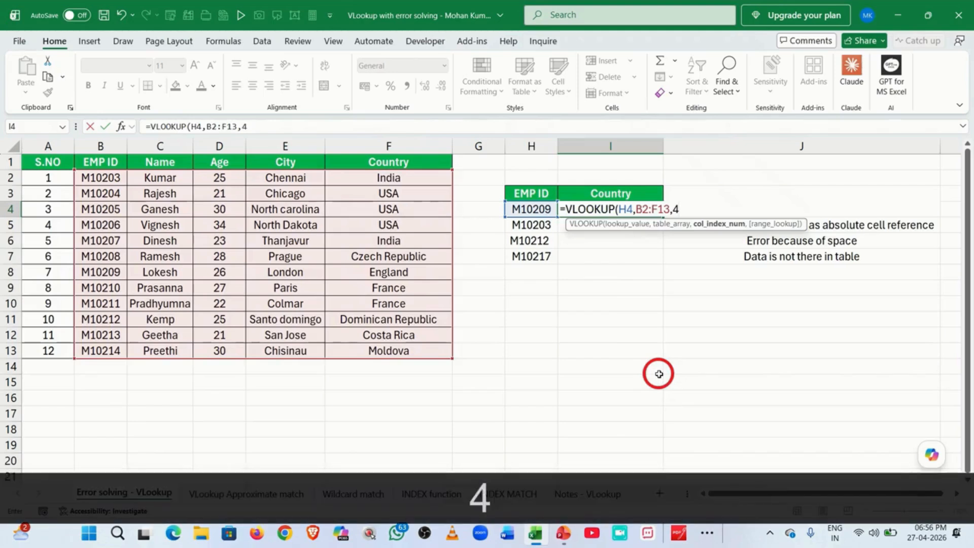
pyautogui.write(',')
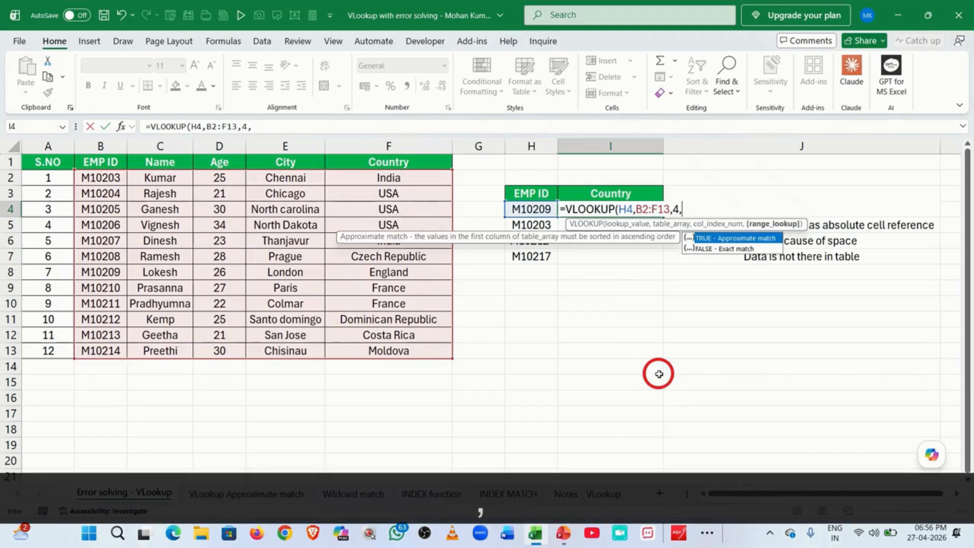
pyautogui.press('Down')
pyautogui.press('Tab')
pyautogui.write(')')
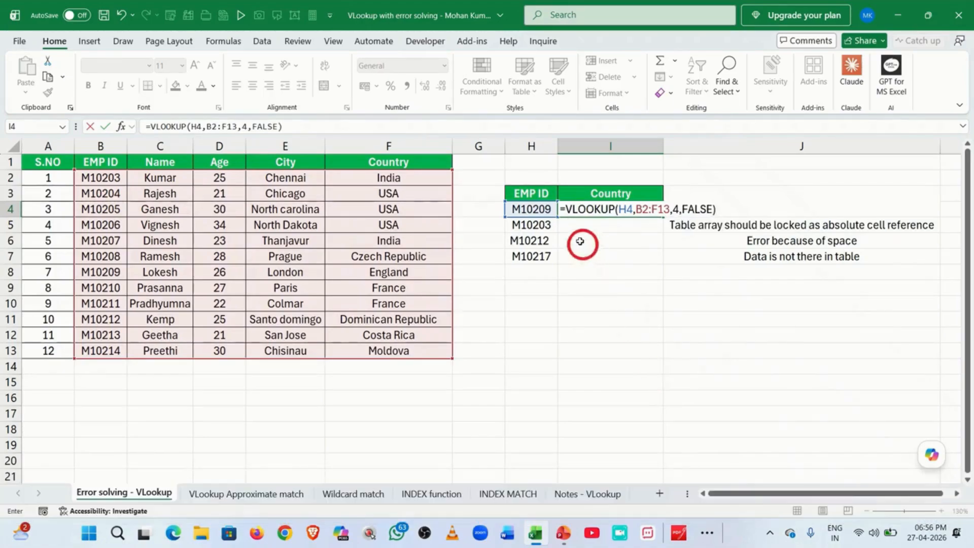
pyautogui.moveTo(565, 209); pyautogui.dragTo(709, 214)
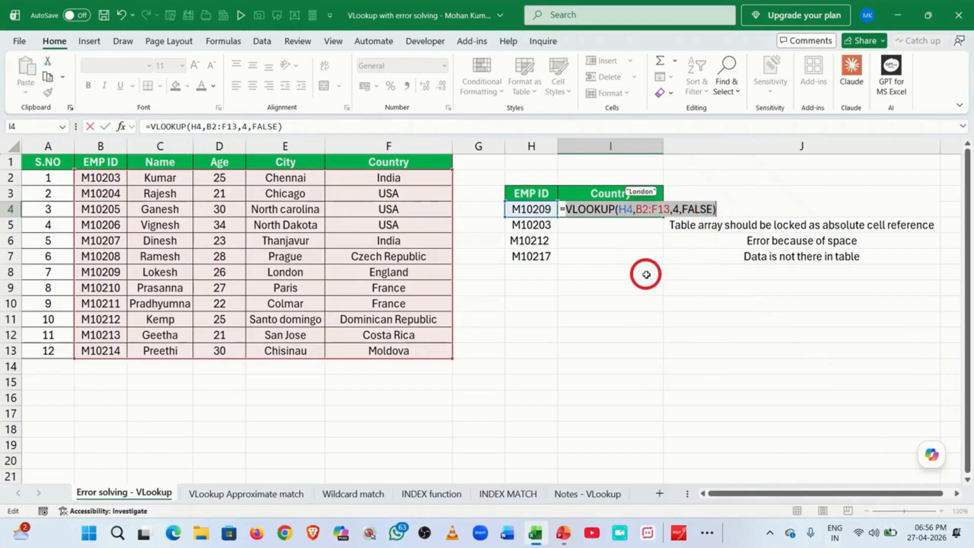
pyautogui.press('Return')
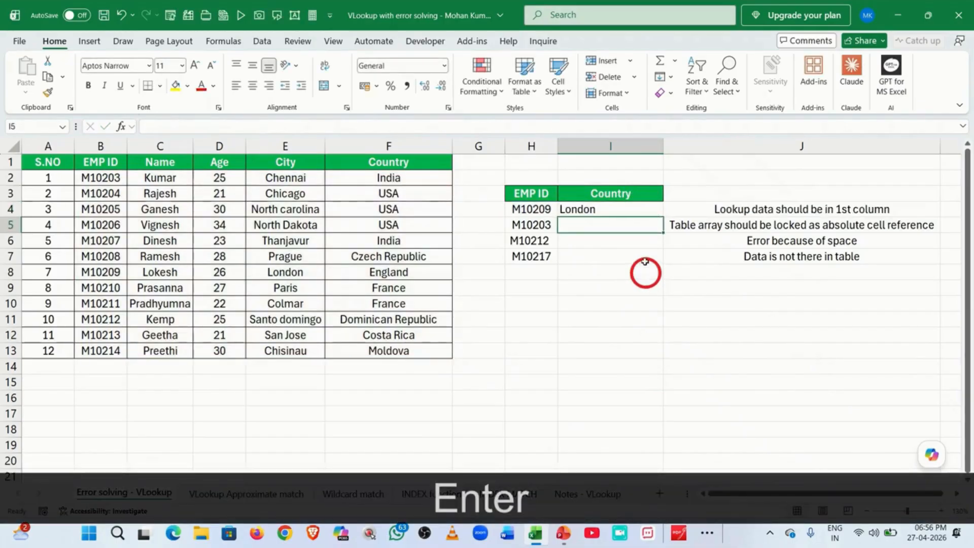
# Fill the VLOOKUP formula from I4 down to I5 and inspect the copied references.
pyautogui.click(642, 207)
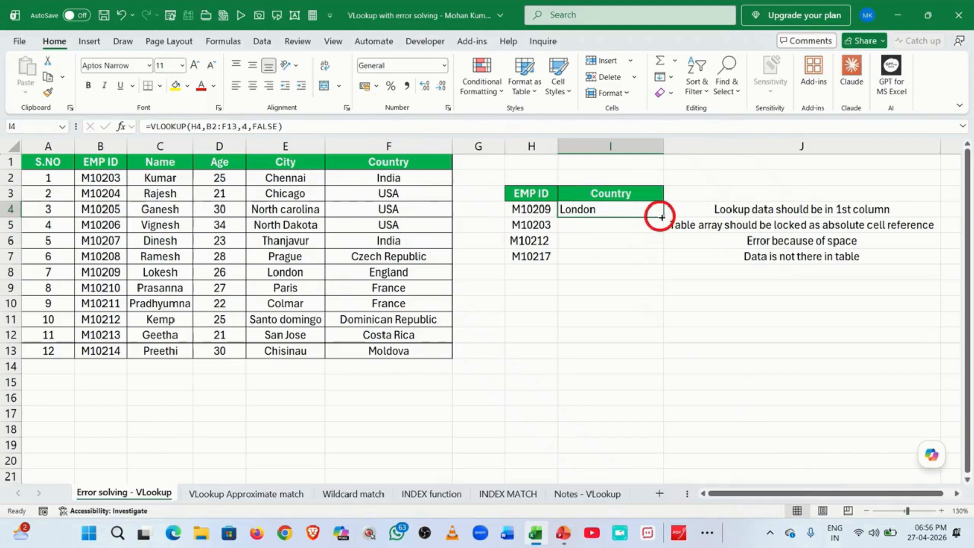
pyautogui.moveTo(662, 217); pyautogui.dragTo(660, 227)
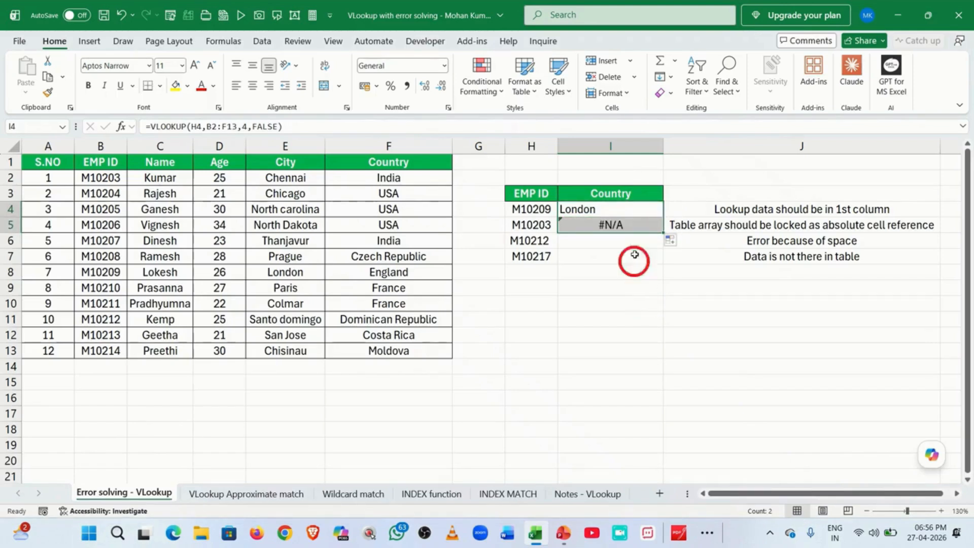
pyautogui.click(624, 226)
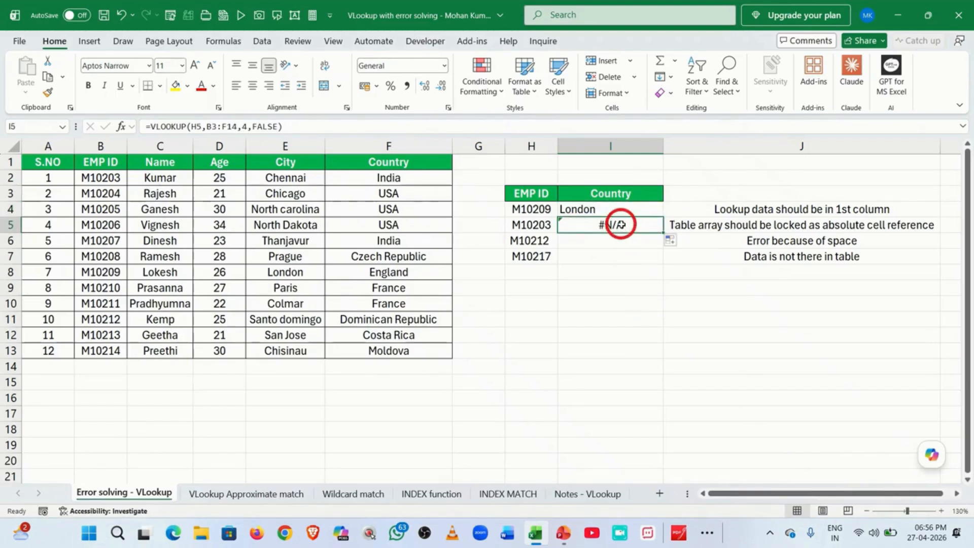
# Lock the table array in the I4 formula as the absolute reference $B$2:$F$13.
pyautogui.doubleClick(615, 209)
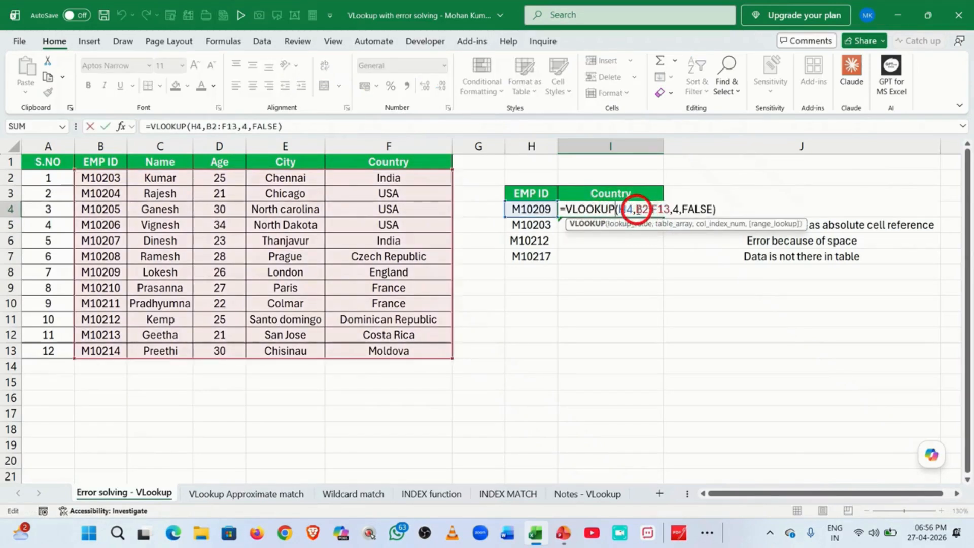
pyautogui.moveTo(637, 210); pyautogui.dragTo(669, 218)
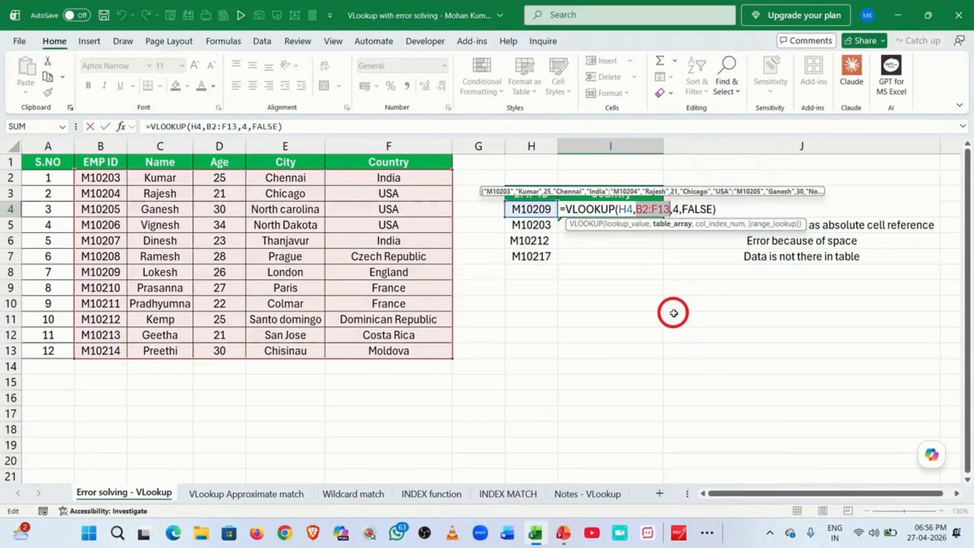
pyautogui.press('F4')
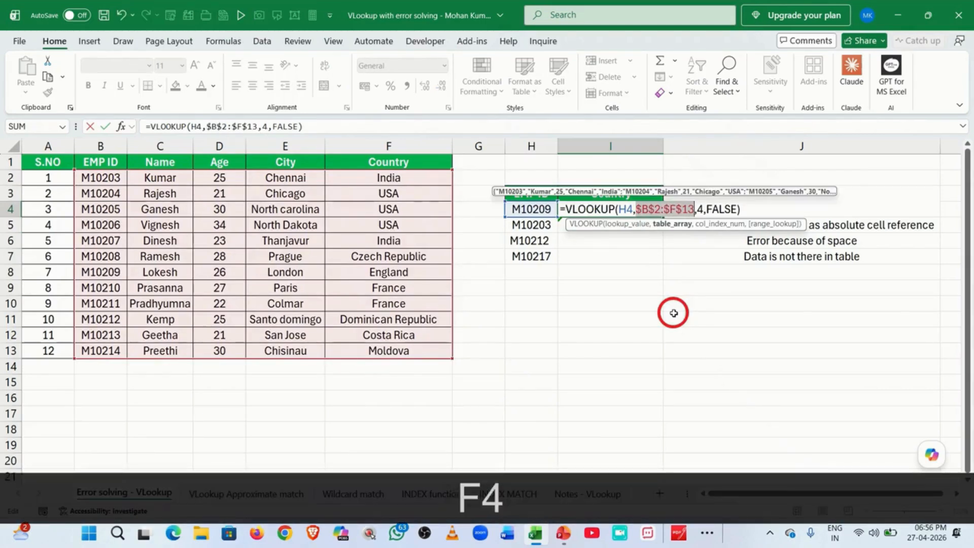
pyautogui.press('Return')
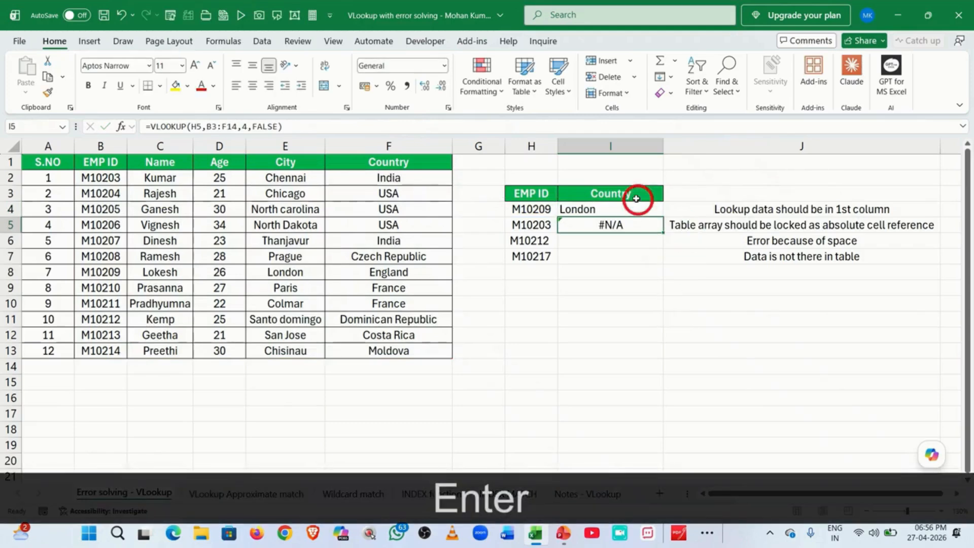
# Fill the VLOOKUP formula with the locked table array from I4 down through I6.
pyautogui.click(636, 208)
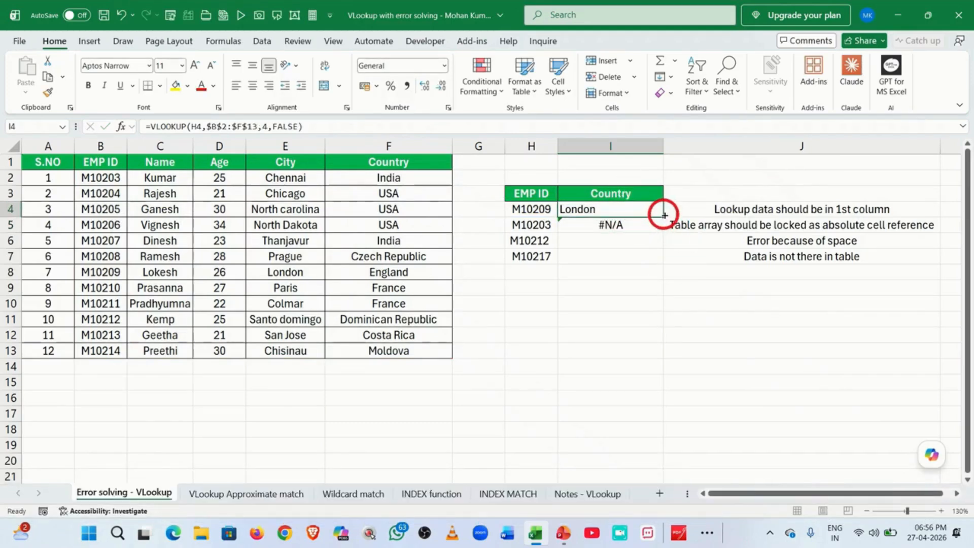
pyautogui.moveTo(663, 216); pyautogui.dragTo(664, 231)
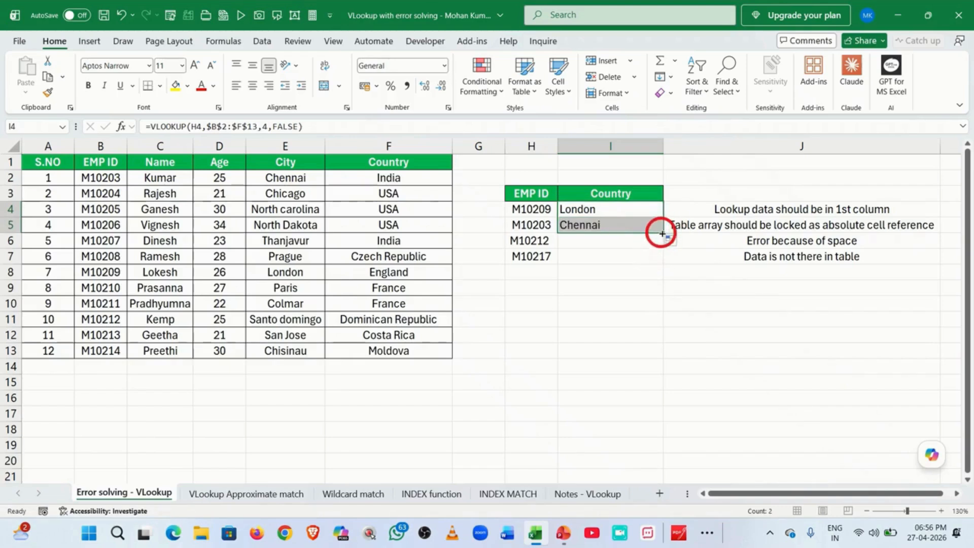
pyautogui.moveTo(663, 233); pyautogui.dragTo(660, 249)
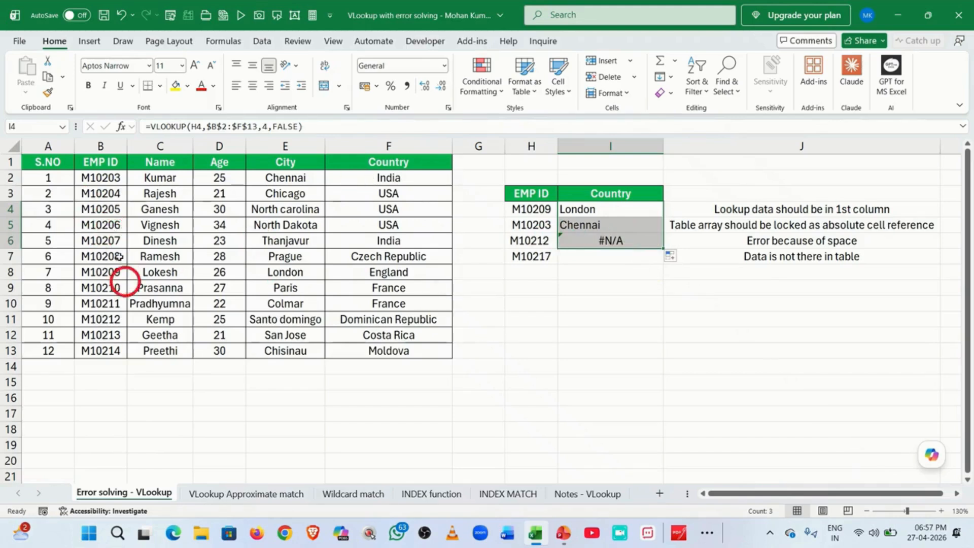
# Compare the EMP IDs in B2:B13 with the lookup ID stored in H6.
pyautogui.moveTo(107, 179); pyautogui.dragTo(108, 351)
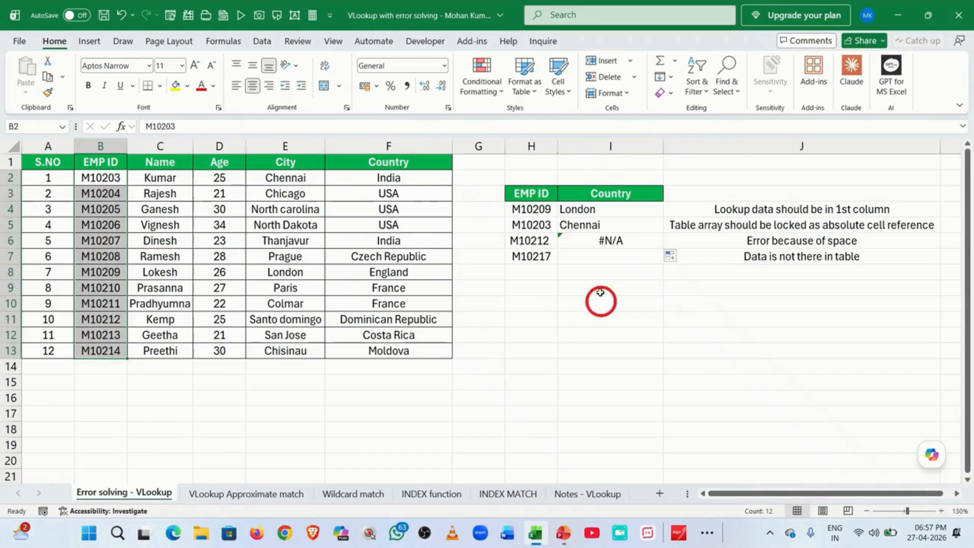
pyautogui.doubleClick(549, 239)
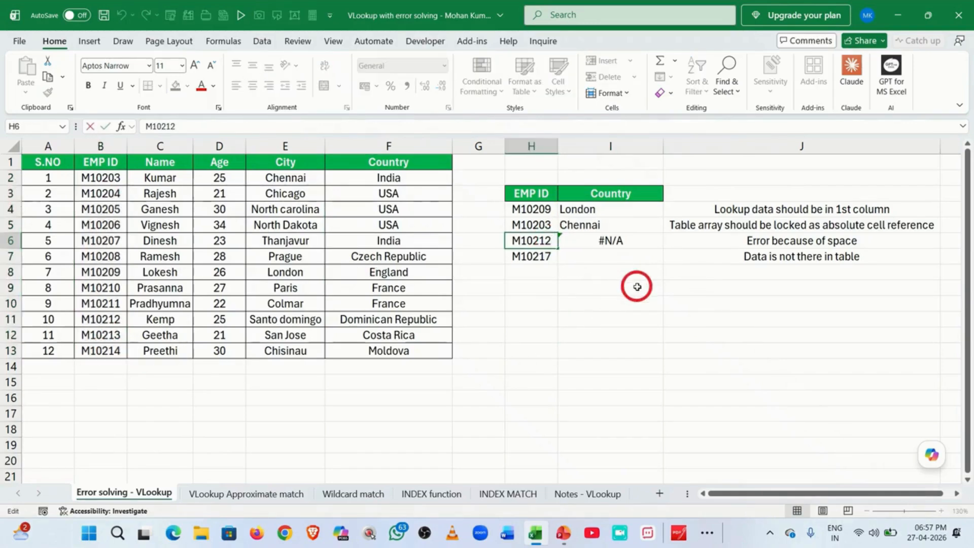
pyautogui.press('Return')
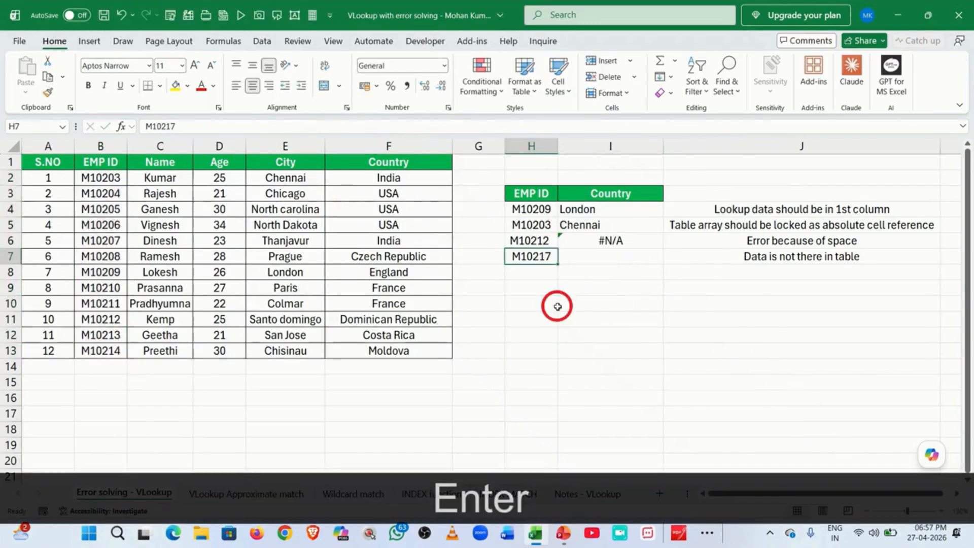
# Ignore the error flag on I6 and remove the trailing space from the EMP ID in H6.
pyautogui.click(560, 234)
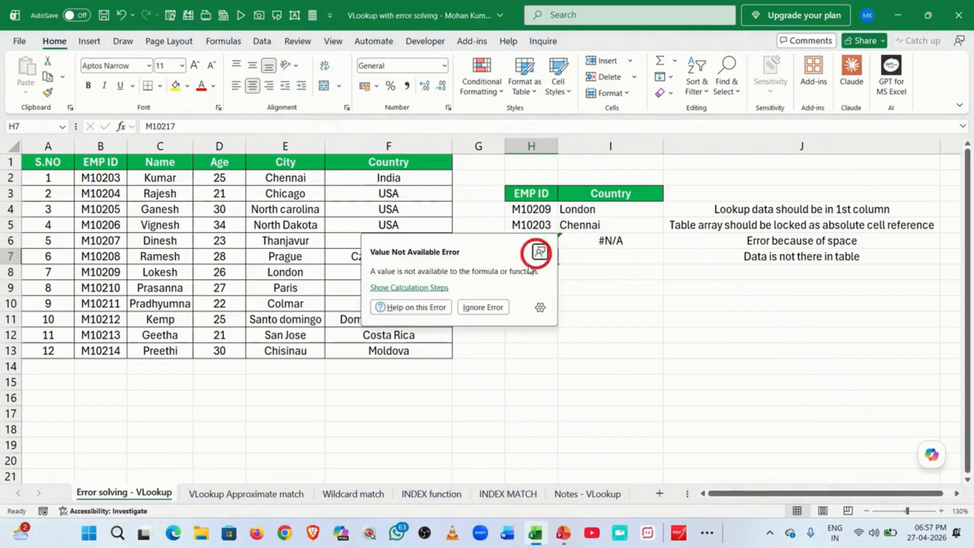
pyautogui.click(497, 307)
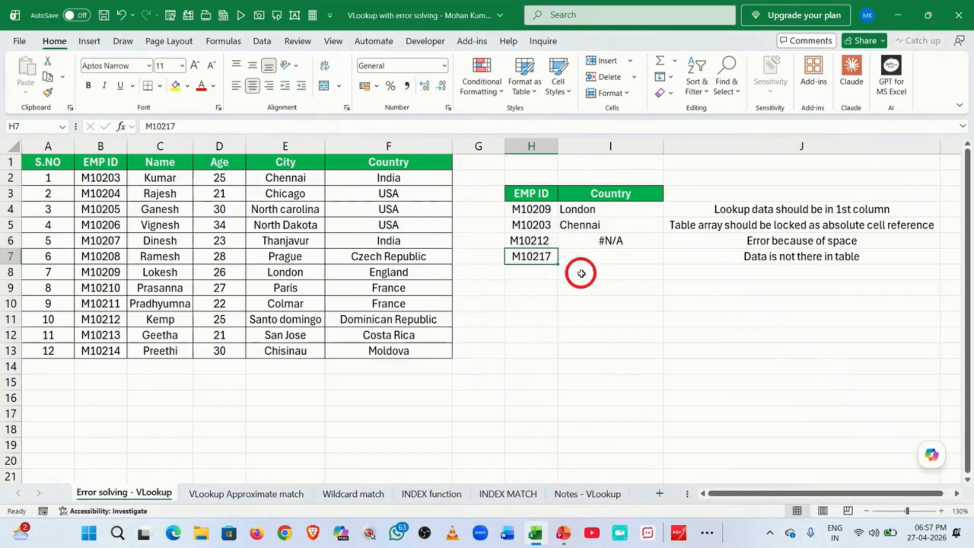
pyautogui.doubleClick(552, 240)
pyautogui.press('BackSpace')
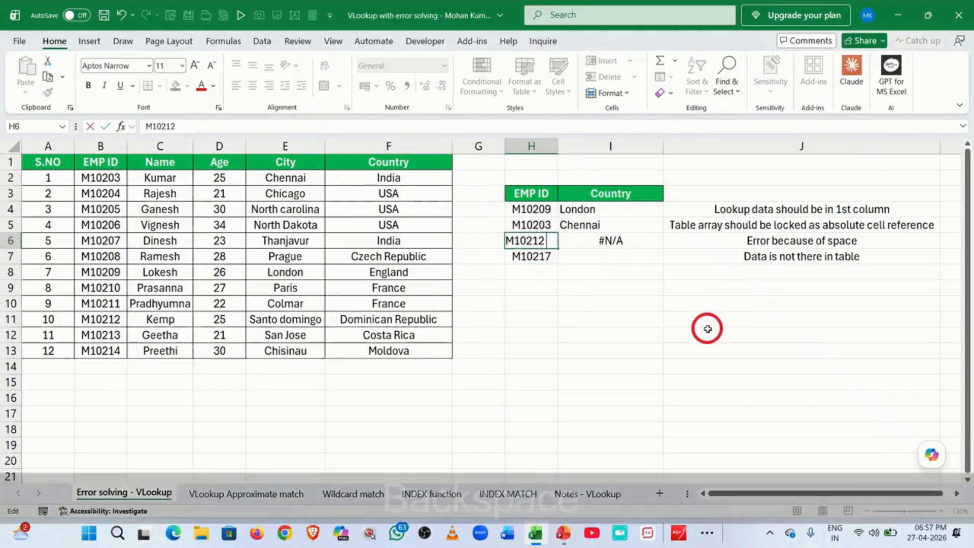
pyautogui.press('Return')
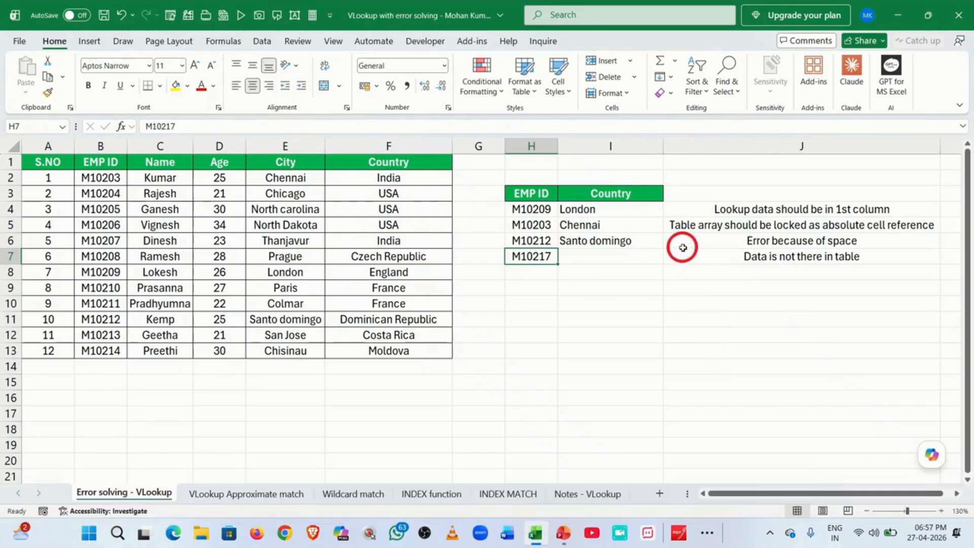
# Fill the VLOOKUP formula from I6 down to I7 and review the results in I4:I7 against the EMP ID column.
pyautogui.click(642, 241)
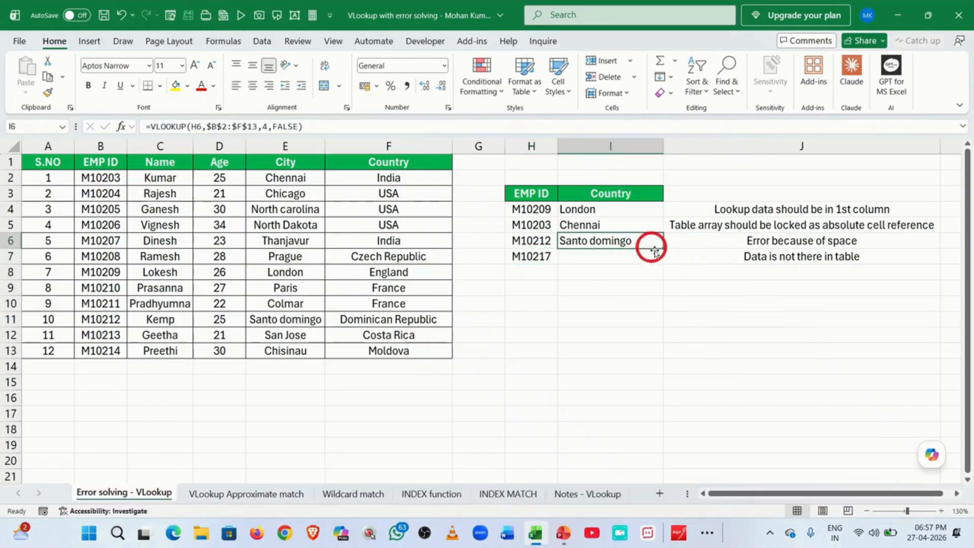
pyautogui.moveTo(663, 249); pyautogui.dragTo(655, 266)
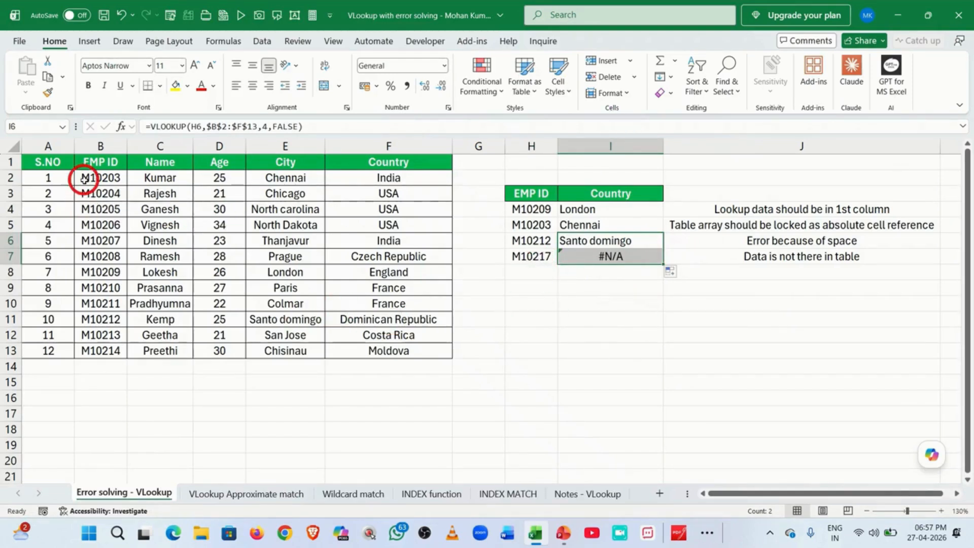
pyautogui.moveTo(83, 178); pyautogui.dragTo(83, 352)
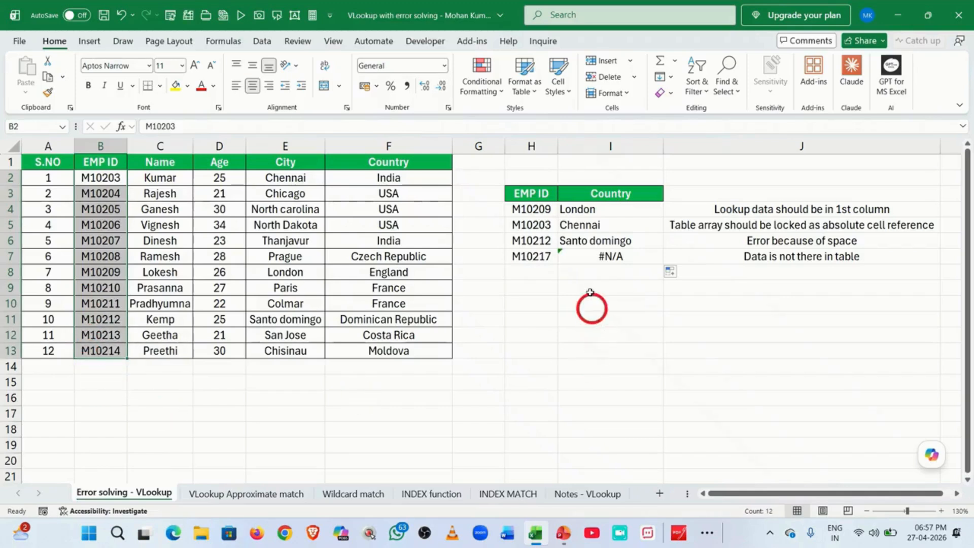
pyautogui.click(588, 257)
pyautogui.click(593, 350)
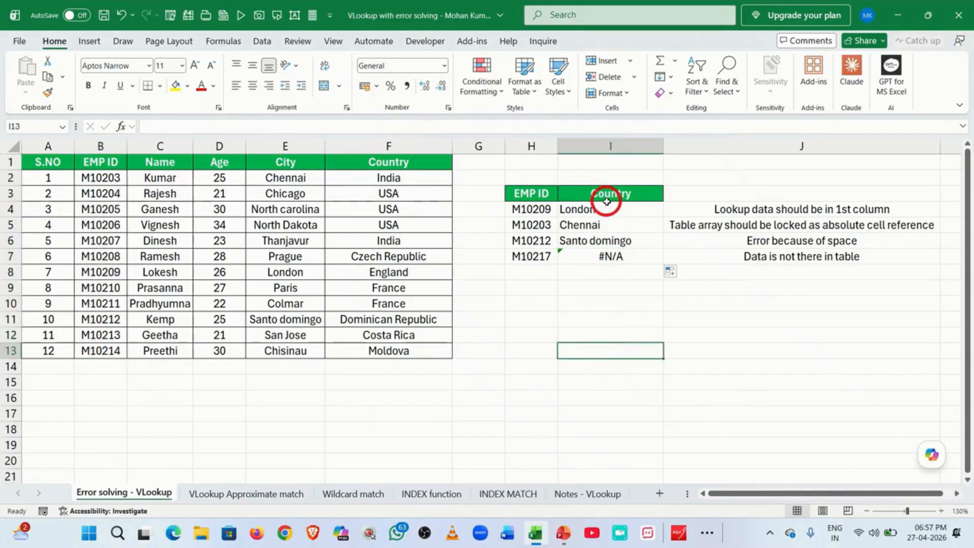
pyautogui.moveTo(606, 206); pyautogui.dragTo(613, 254)
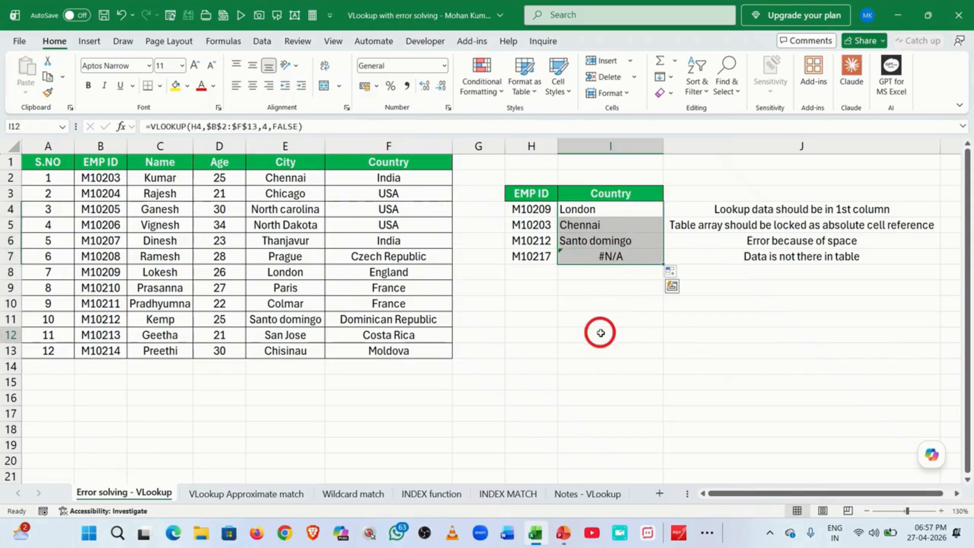
pyautogui.click(600, 333)
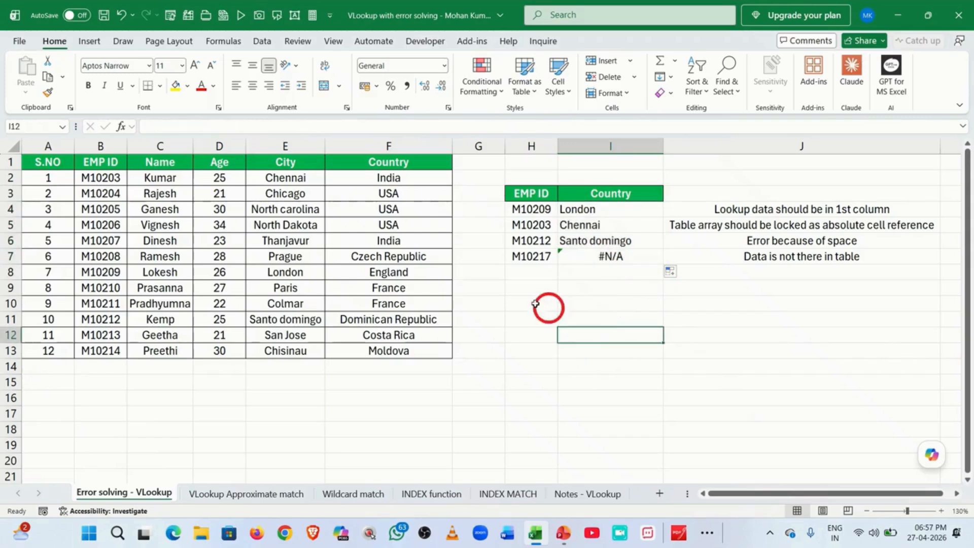
# On the VLookup Approximate match sheet, start a VLOOKUP in C2 with lookup value B2, locked table array $E$2:$F$6 and column index 2.
pyautogui.click(250, 494)
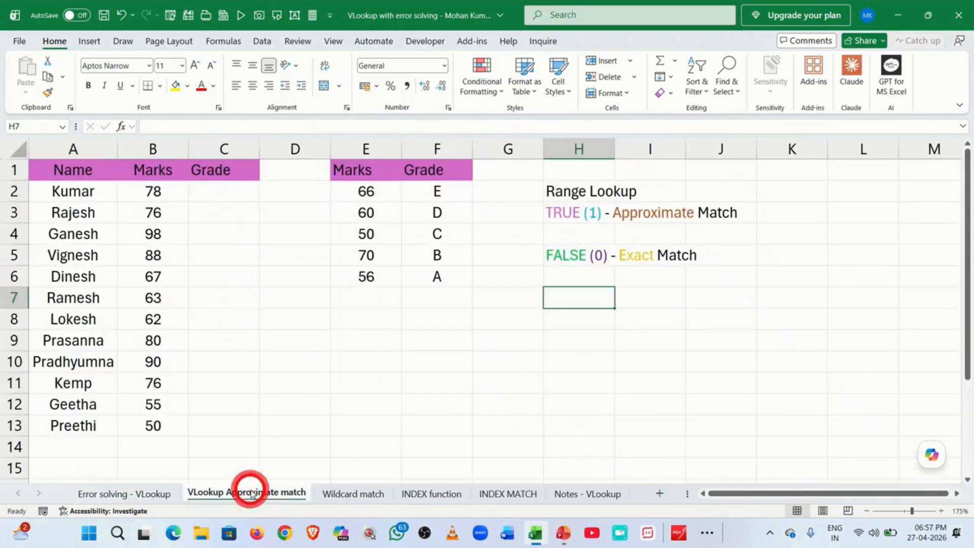
pyautogui.click(239, 195)
pyautogui.write('=vl')
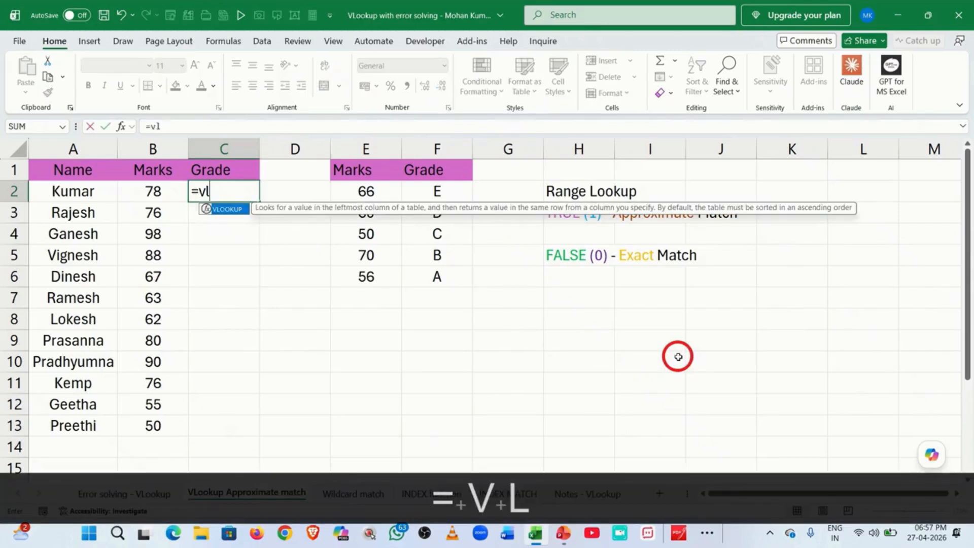
pyautogui.press('Tab')
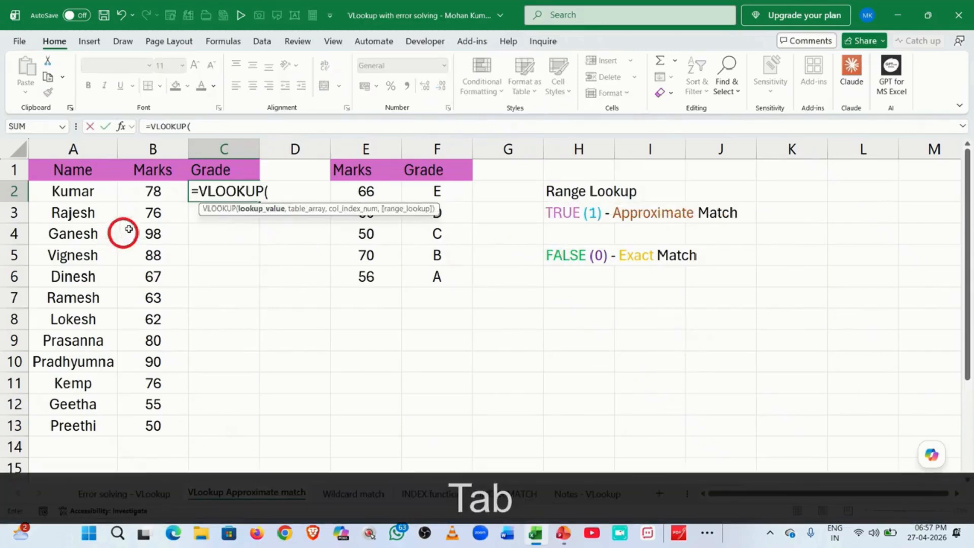
pyautogui.click(168, 197)
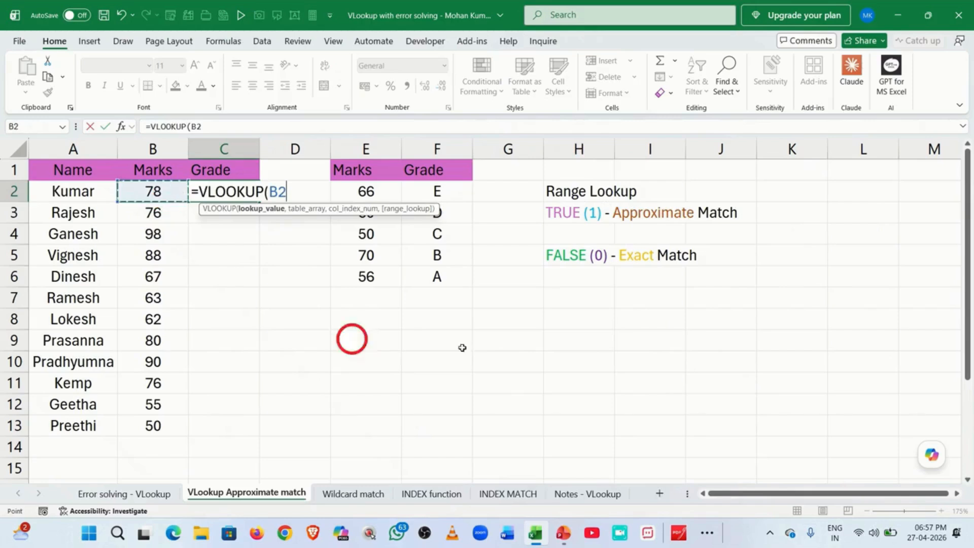
pyautogui.write(',')
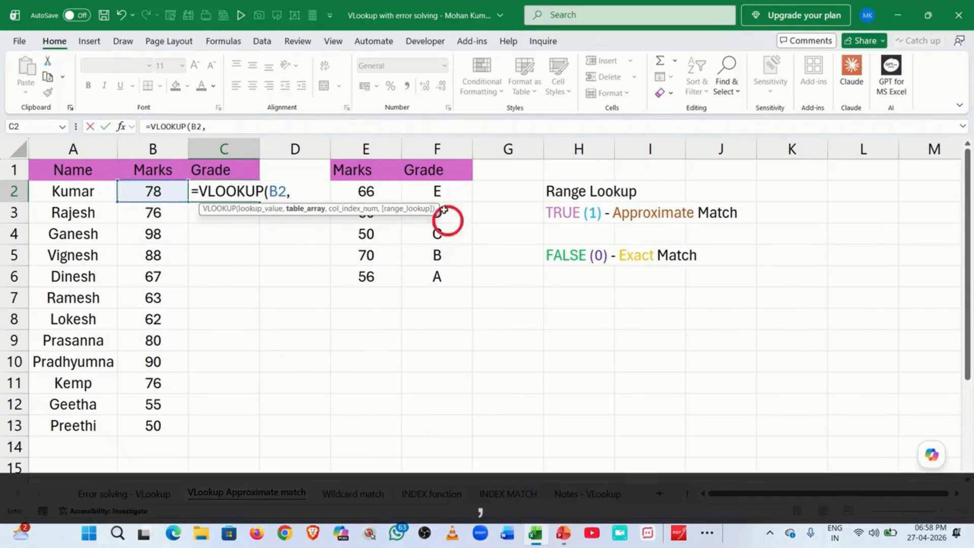
pyautogui.moveTo(348, 183); pyautogui.dragTo(440, 278)
pyautogui.press('F4')
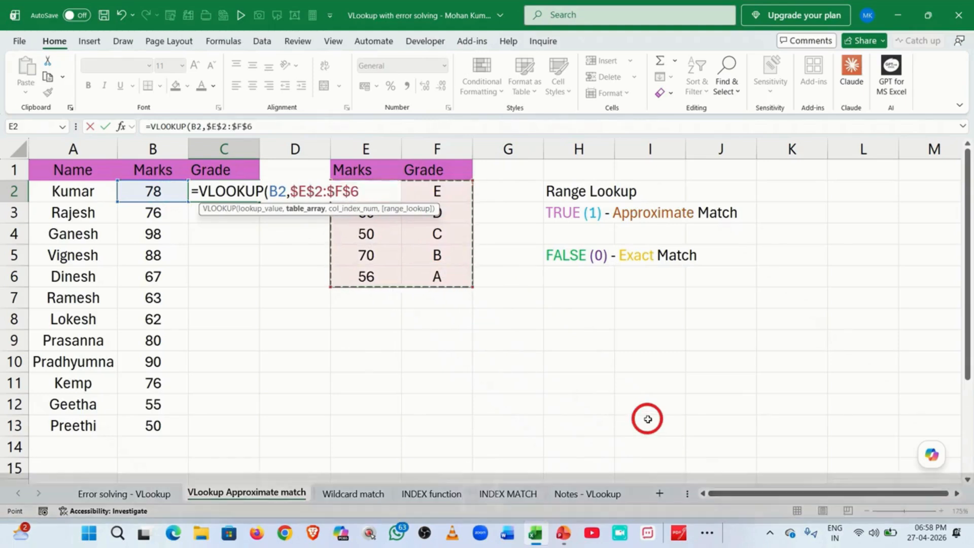
pyautogui.write(',')
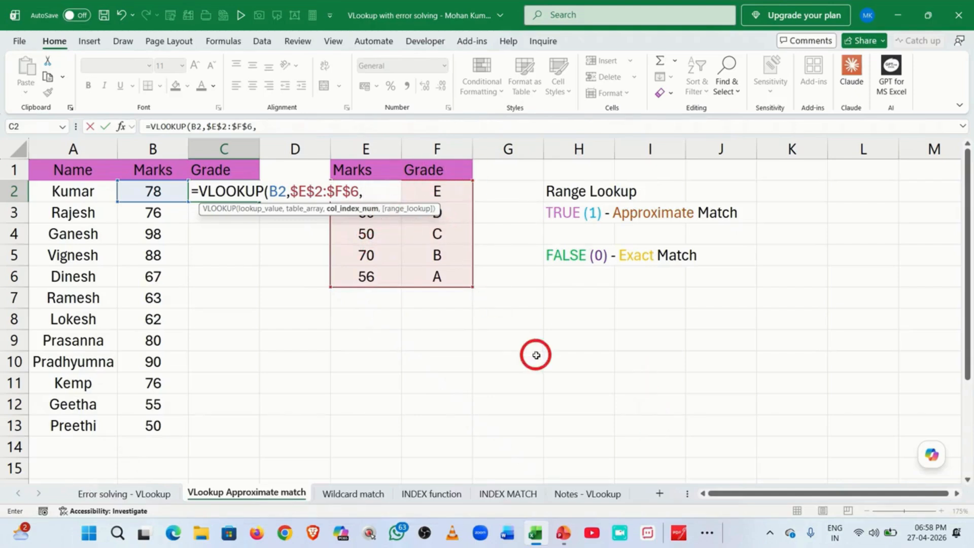
pyautogui.write('2,')
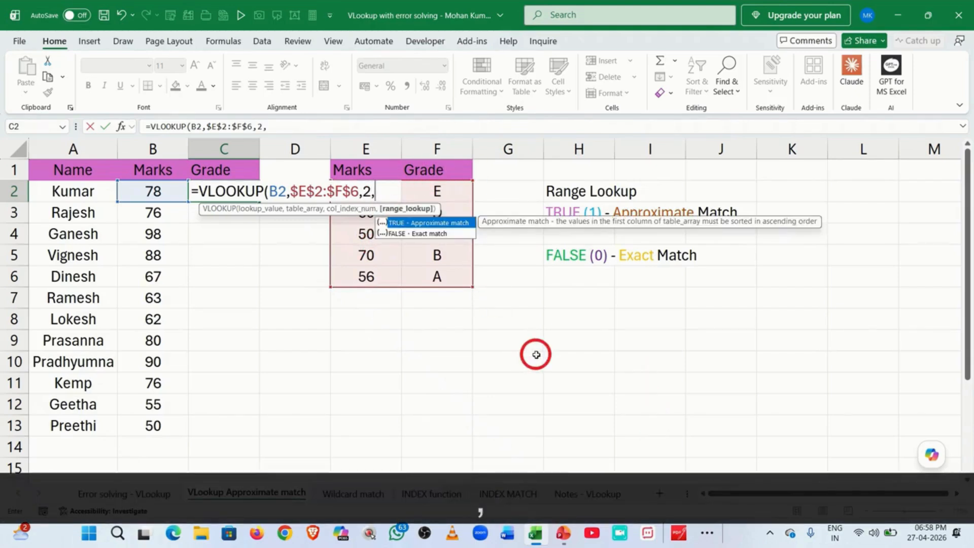
pyautogui.press('Down')
pyautogui.press('Tab')
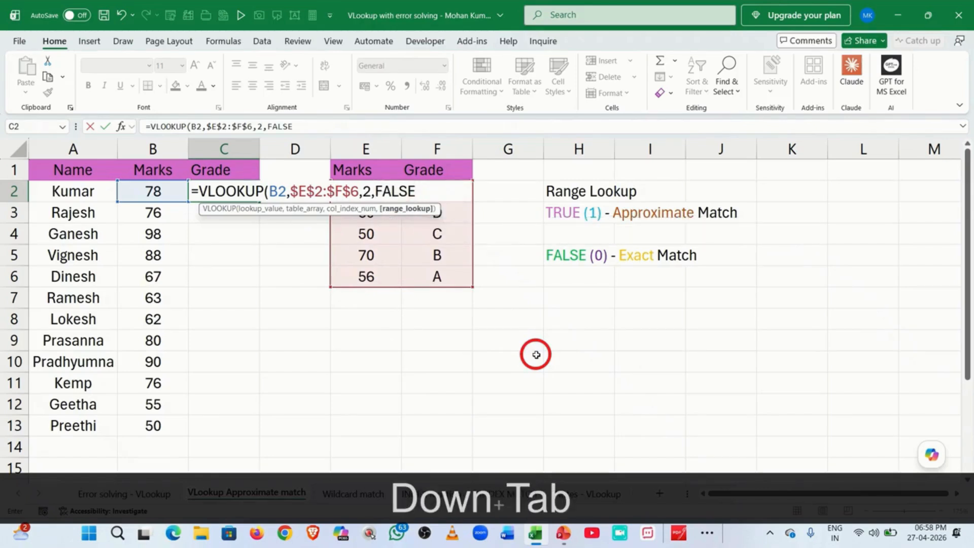
pyautogui.write(')')
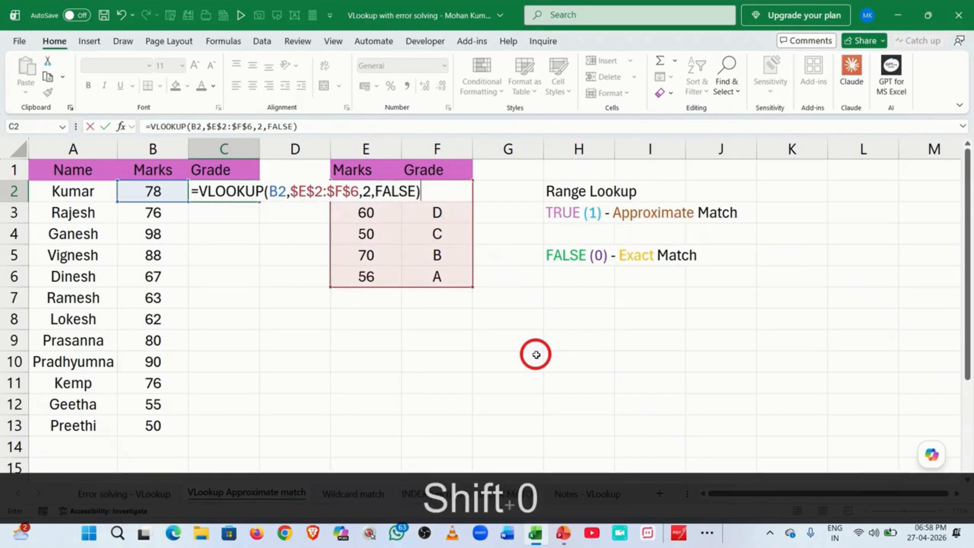
pyautogui.press('BackSpace')
pyautogui.press('BackSpace')
pyautogui.press('BackSpace')
pyautogui.press('BackSpace')
pyautogui.press('BackSpace')
pyautogui.press('BackSpace')
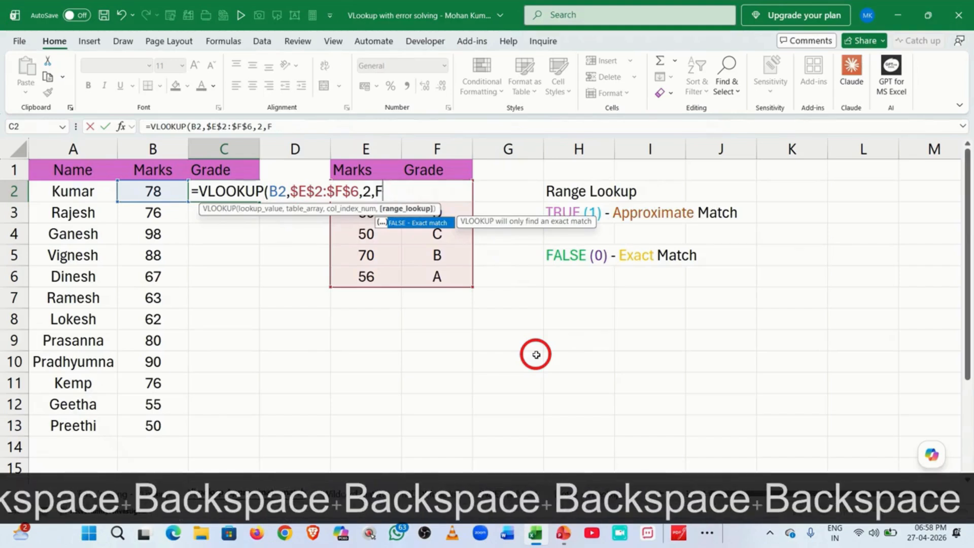
# Complete the VLOOKUP formula in C2 with TRUE for an approximate match.
pyautogui.press('Tab')
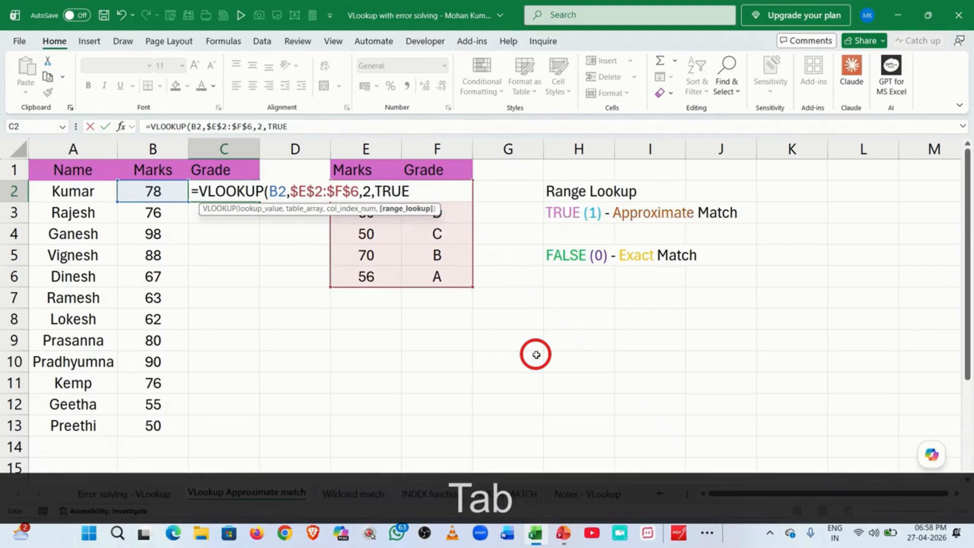
pyautogui.write(')')
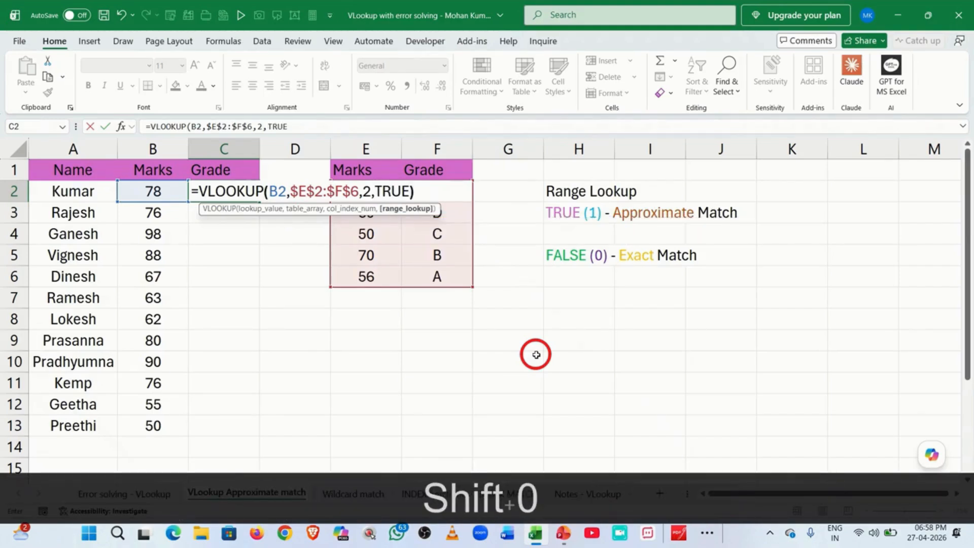
pyautogui.press('Return')
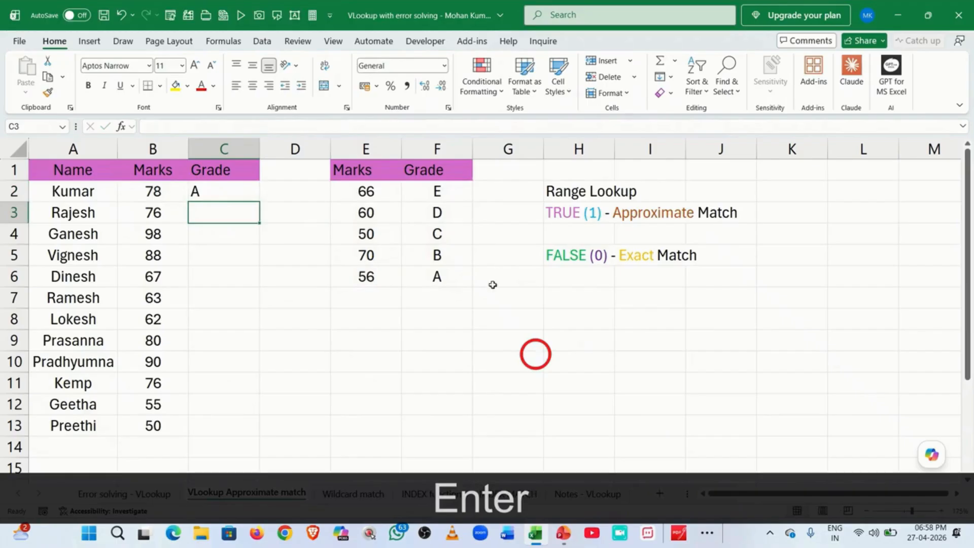
# Fill the approximate-match formula from C2 down through C13 and review the resulting grades.
pyautogui.click(256, 187)
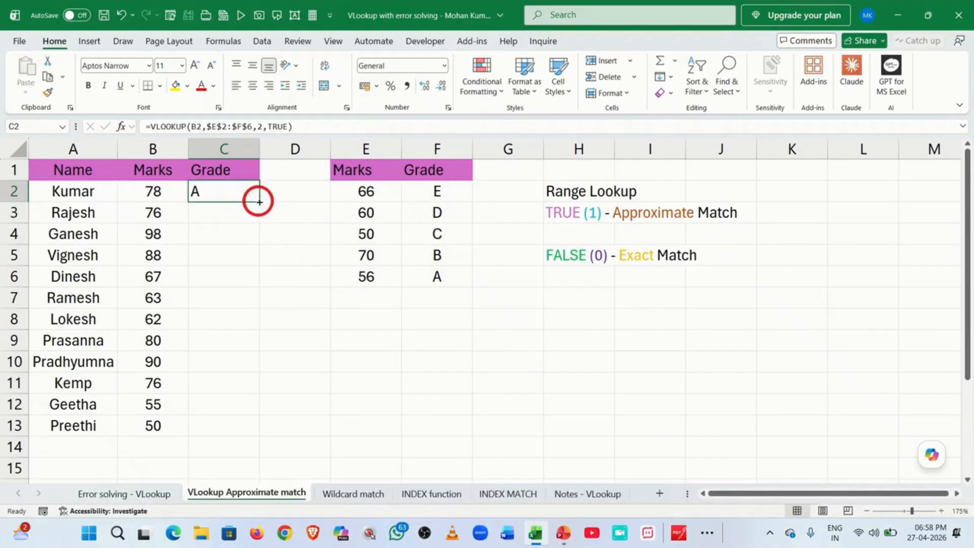
pyautogui.doubleClick(259, 202)
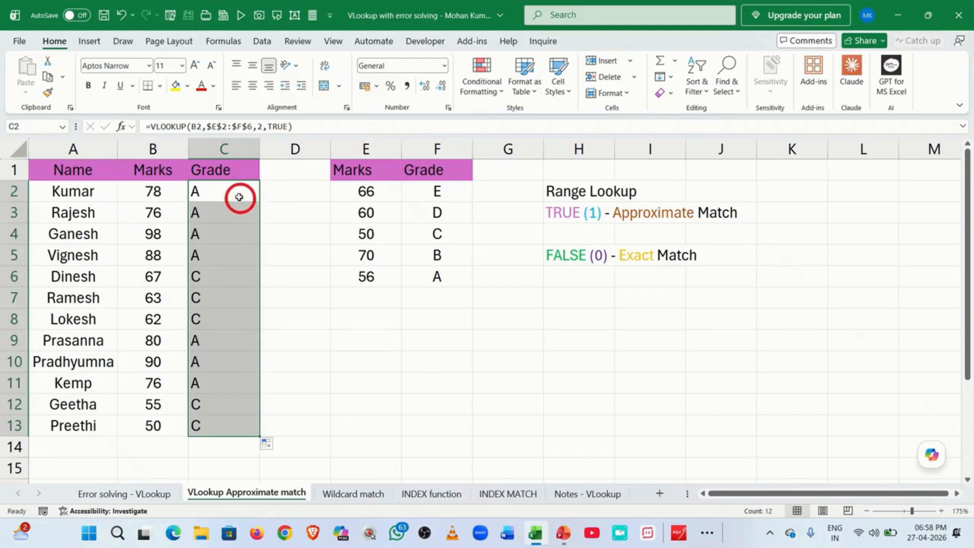
pyautogui.moveTo(235, 196); pyautogui.dragTo(236, 428)
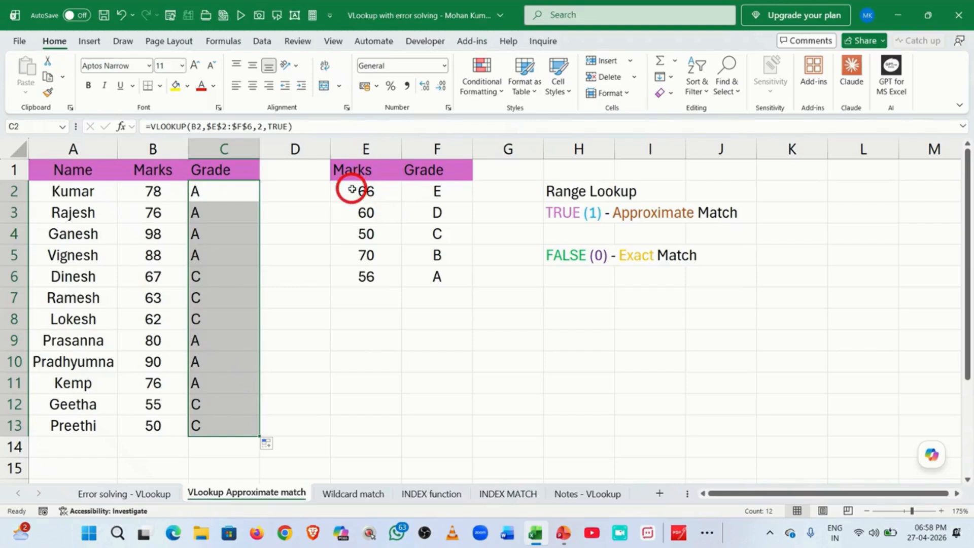
# Sort the marks and grade table E2:F6 by Column F on cell values in A to Z order.
pyautogui.moveTo(352, 189); pyautogui.dragTo(437, 277)
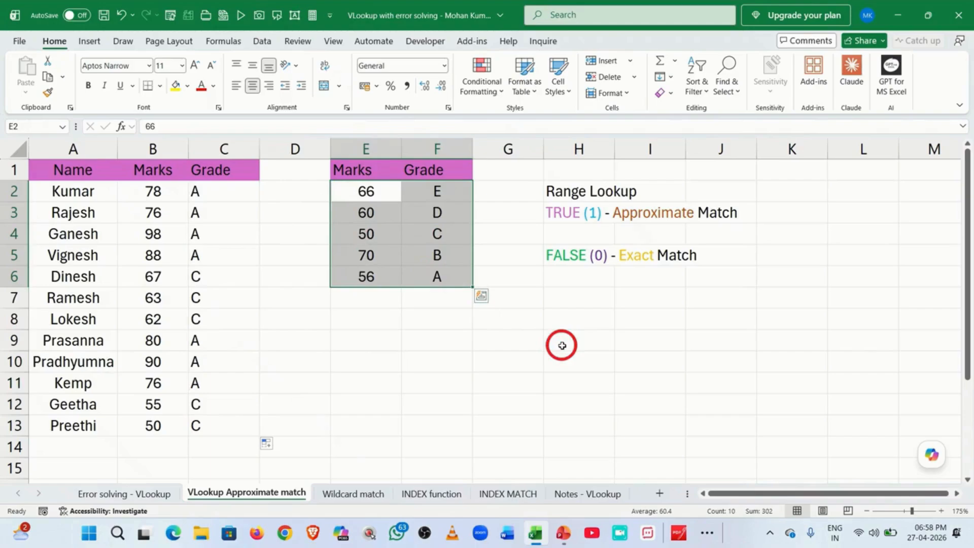
pyautogui.hotkey('alt', 'a')
pyautogui.press('s')
pyautogui.press('s')
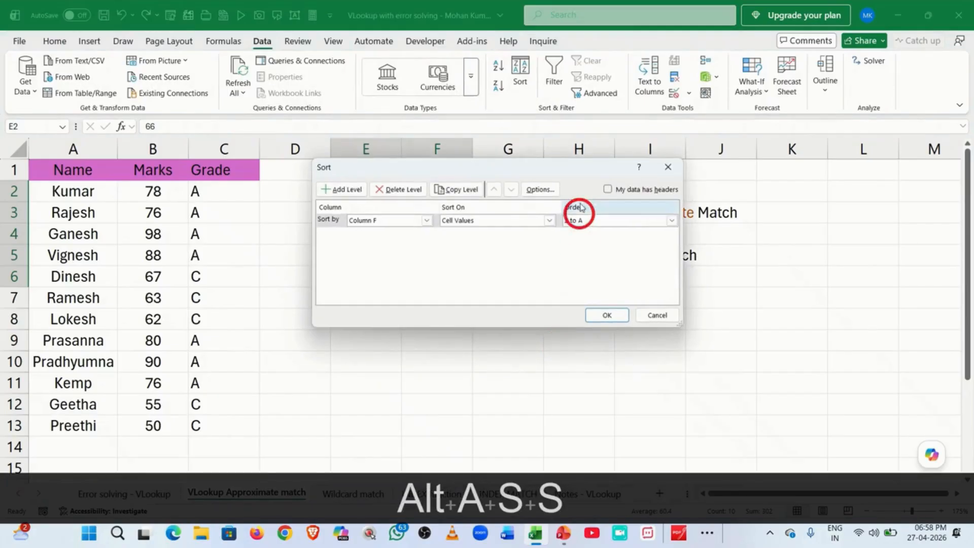
pyautogui.moveTo(562, 165); pyautogui.dragTo(642, 300)
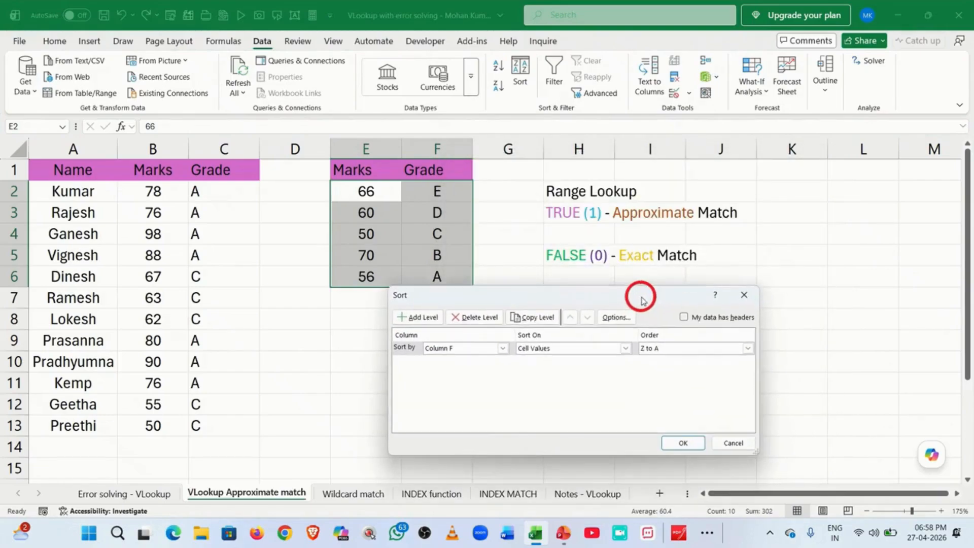
pyautogui.click(501, 349)
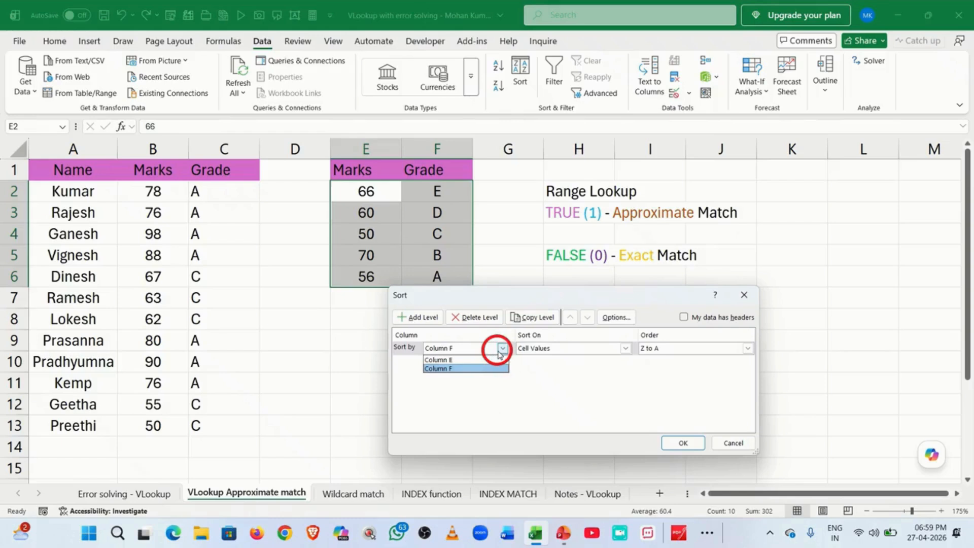
pyautogui.click(496, 370)
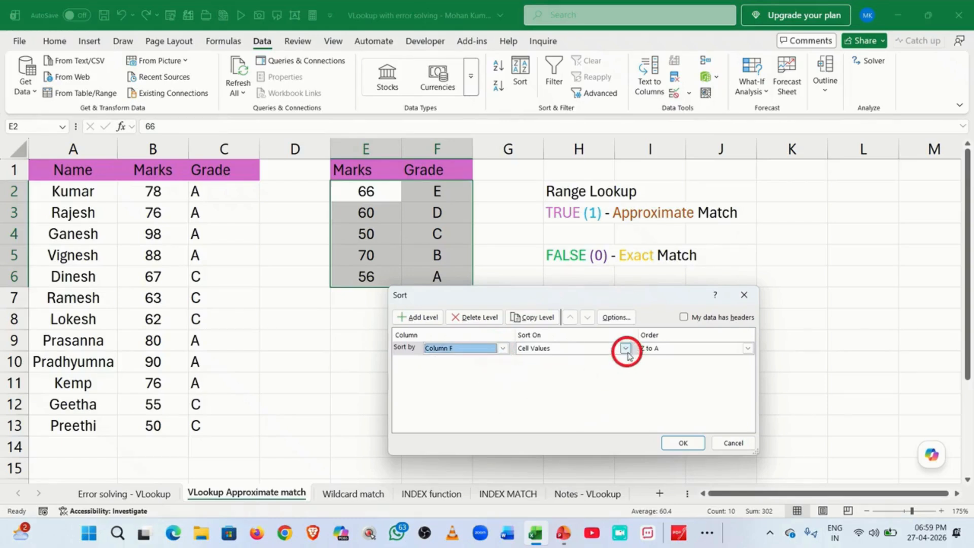
pyautogui.click(626, 349)
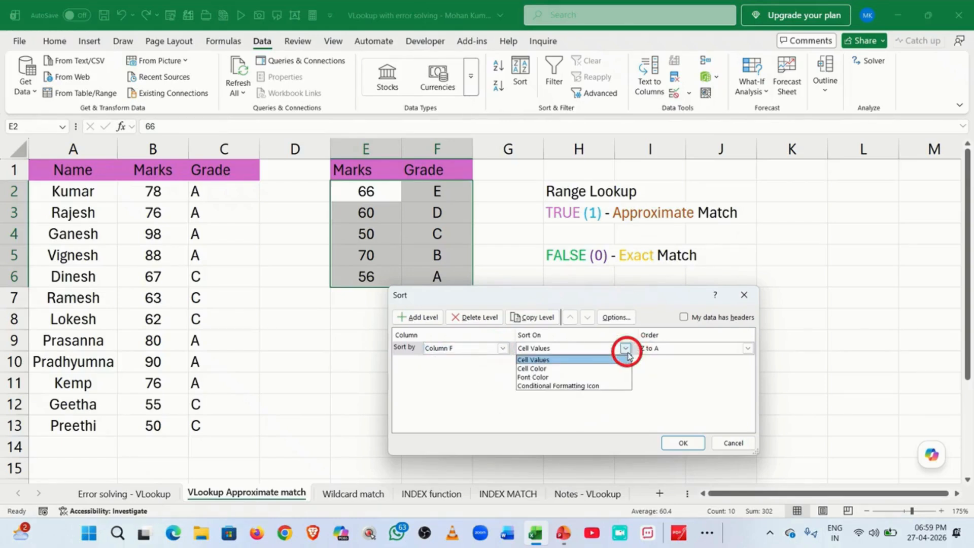
pyautogui.click(627, 349)
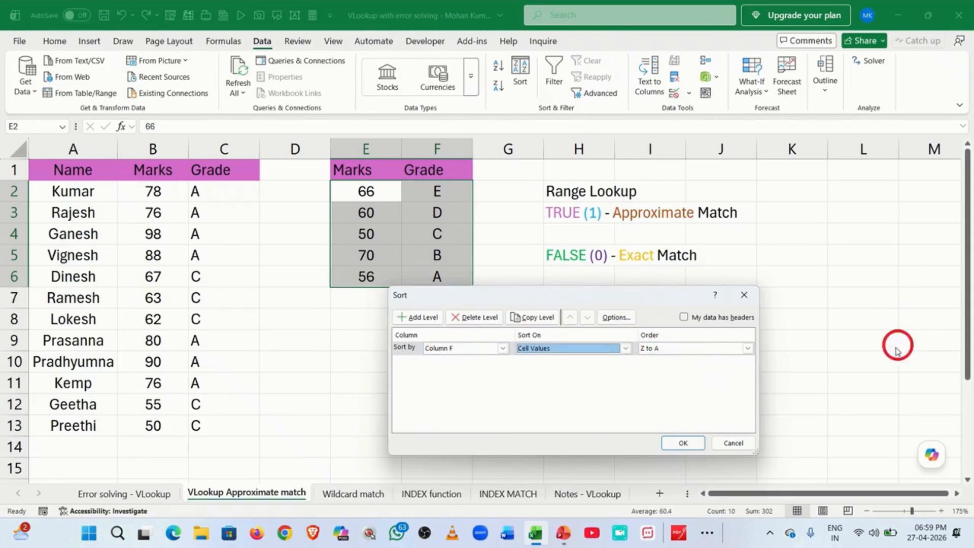
pyautogui.click(748, 348)
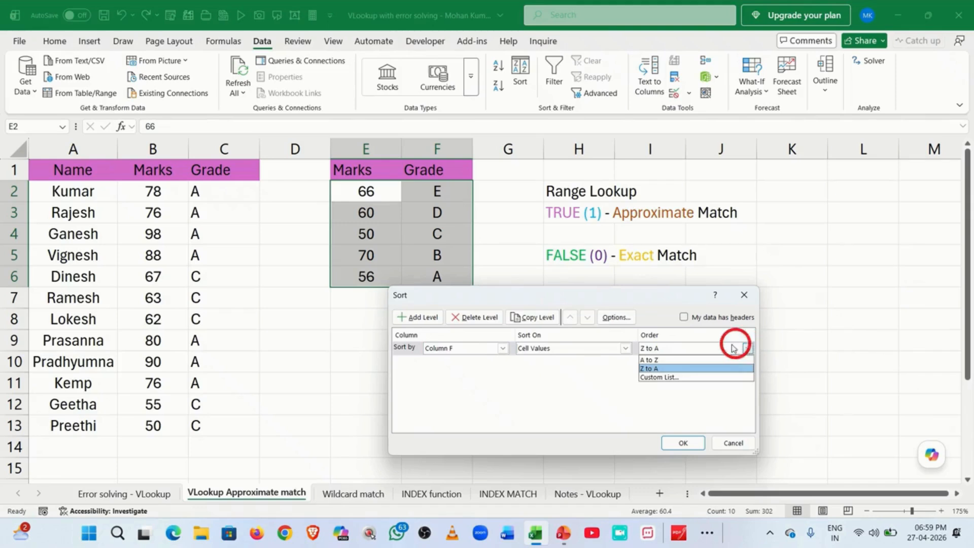
pyautogui.click(671, 360)
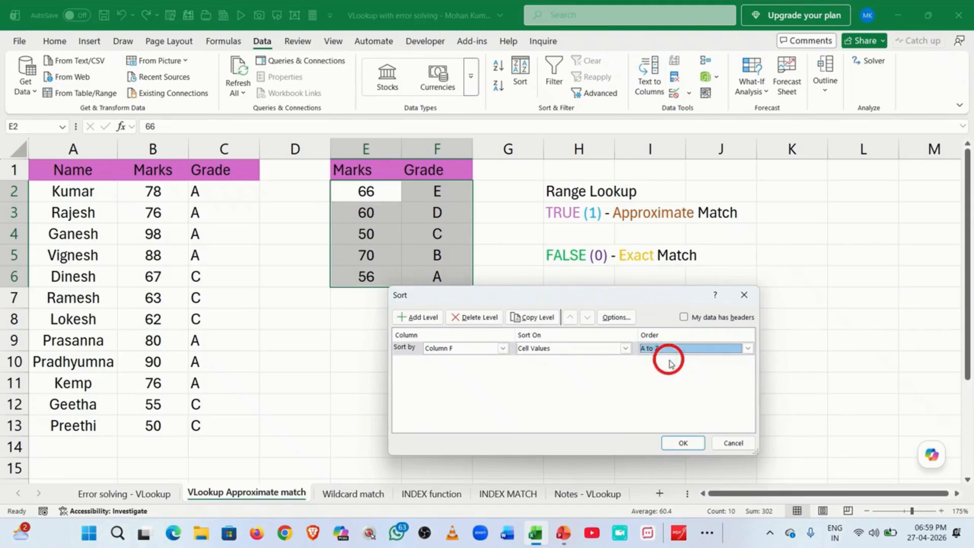
pyautogui.click(670, 447)
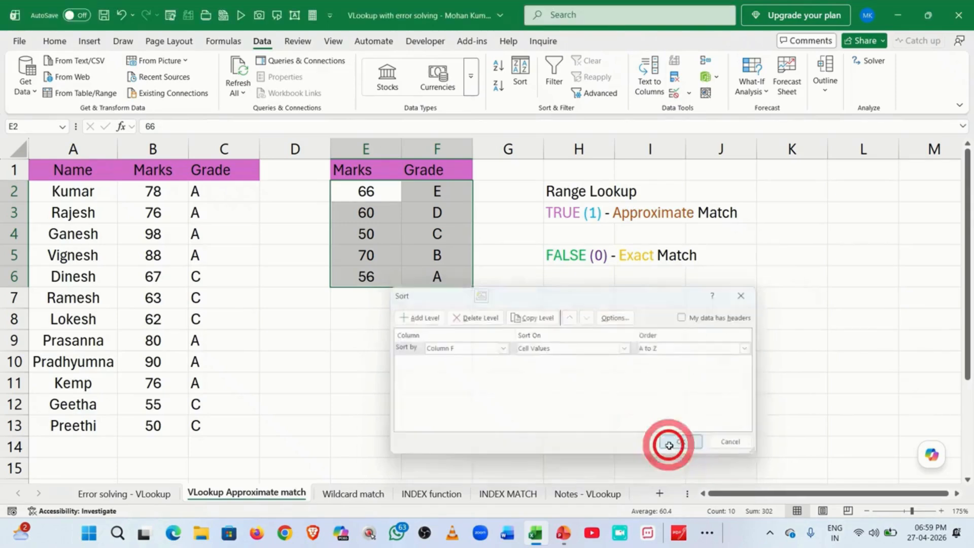
# Compare the recalculated grades in C2:C13 with the sorted marks and grade table in E2:F6.
pyautogui.moveTo(212, 194); pyautogui.dragTo(228, 421)
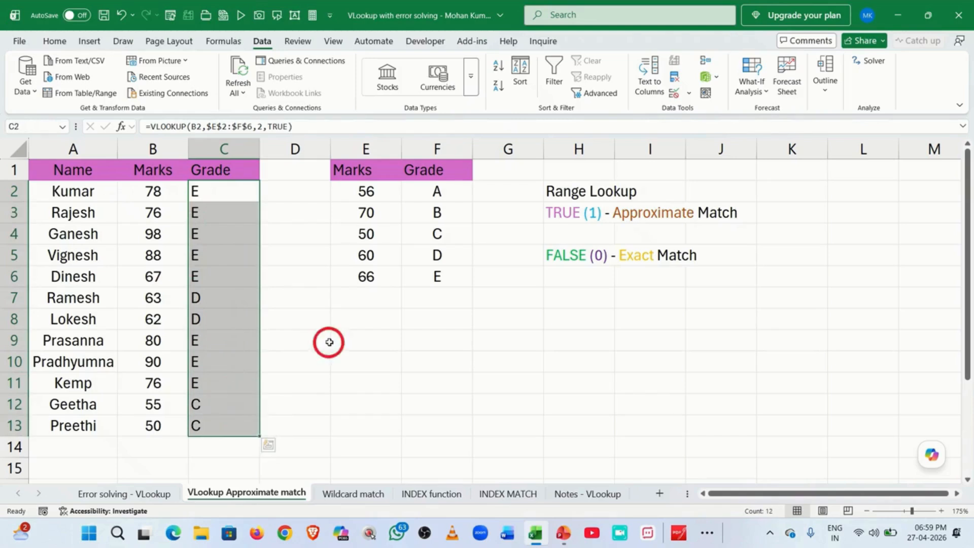
pyautogui.click(367, 315)
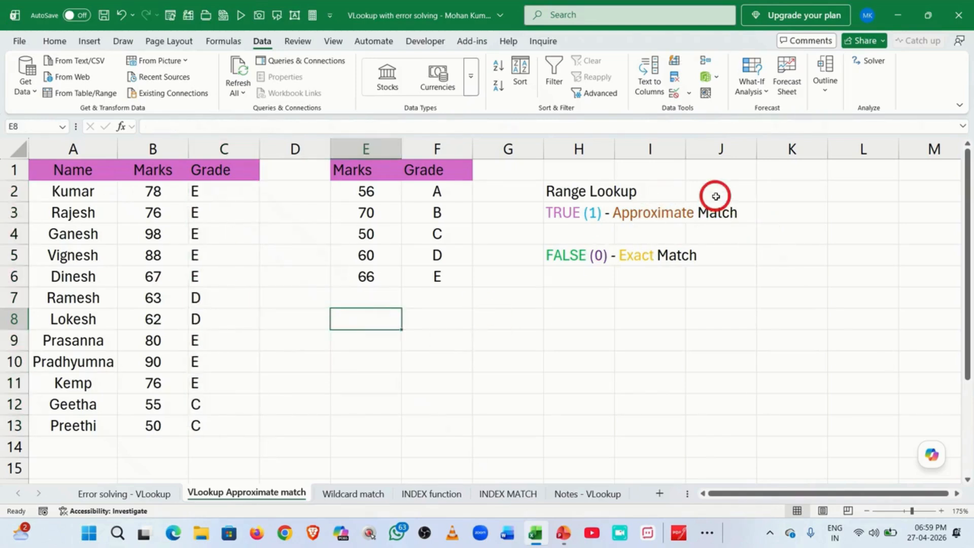
pyautogui.moveTo(363, 188); pyautogui.dragTo(441, 277)
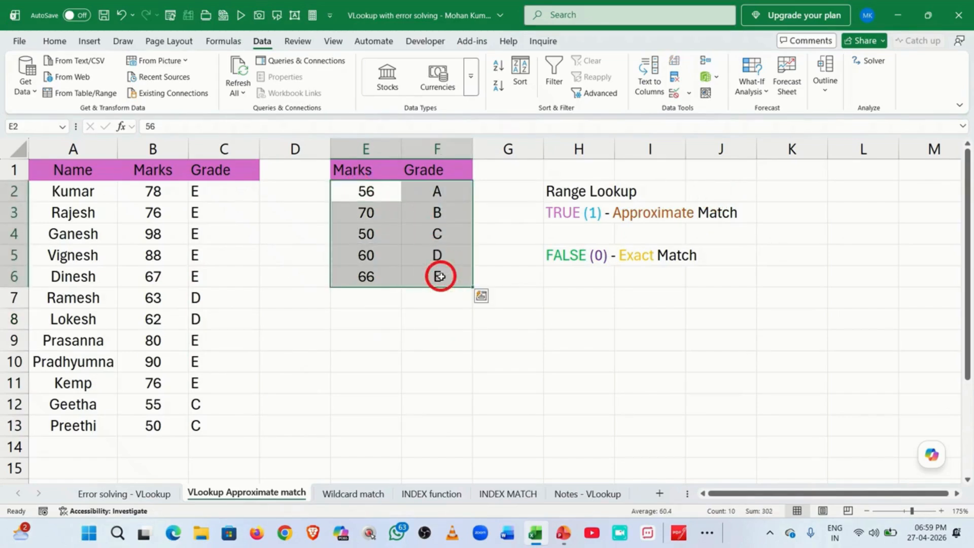
pyautogui.moveTo(235, 192); pyautogui.dragTo(247, 426)
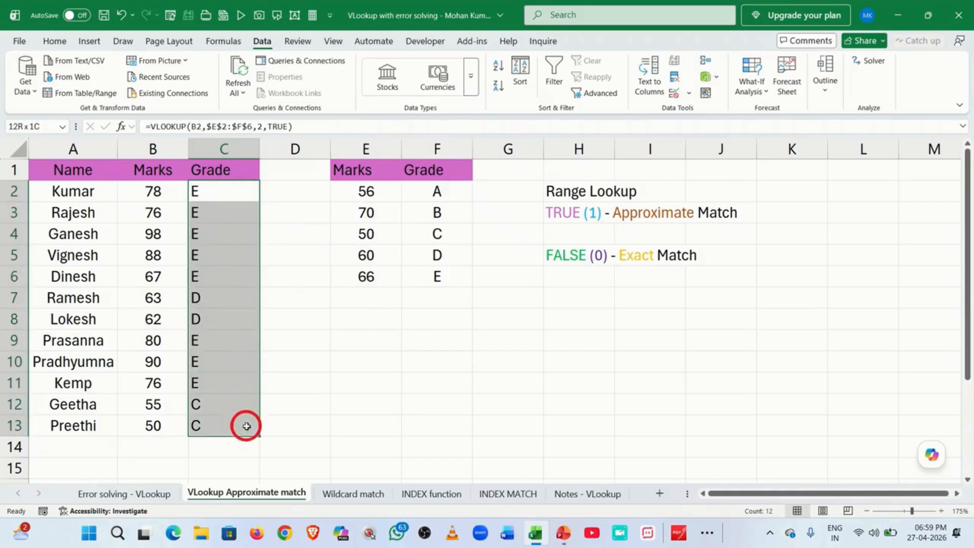
pyautogui.click(323, 379)
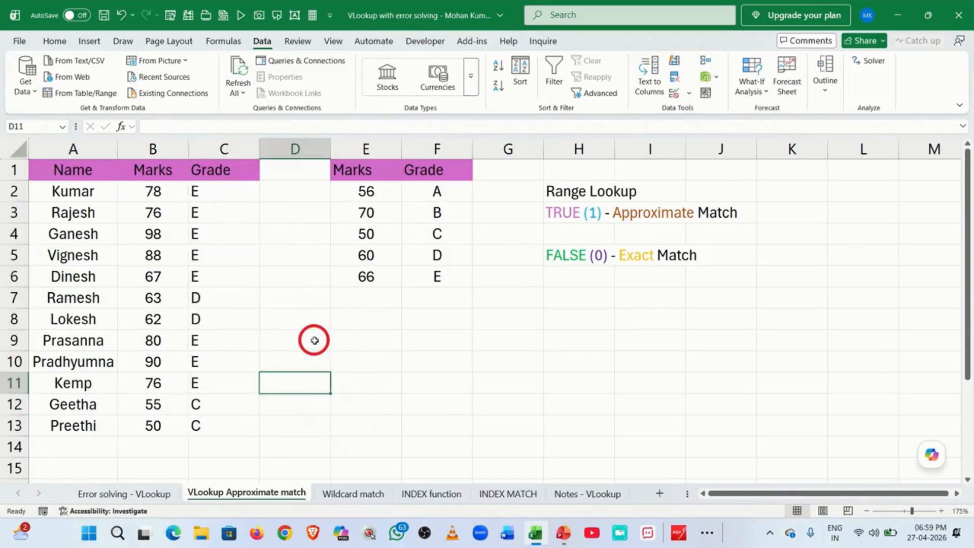